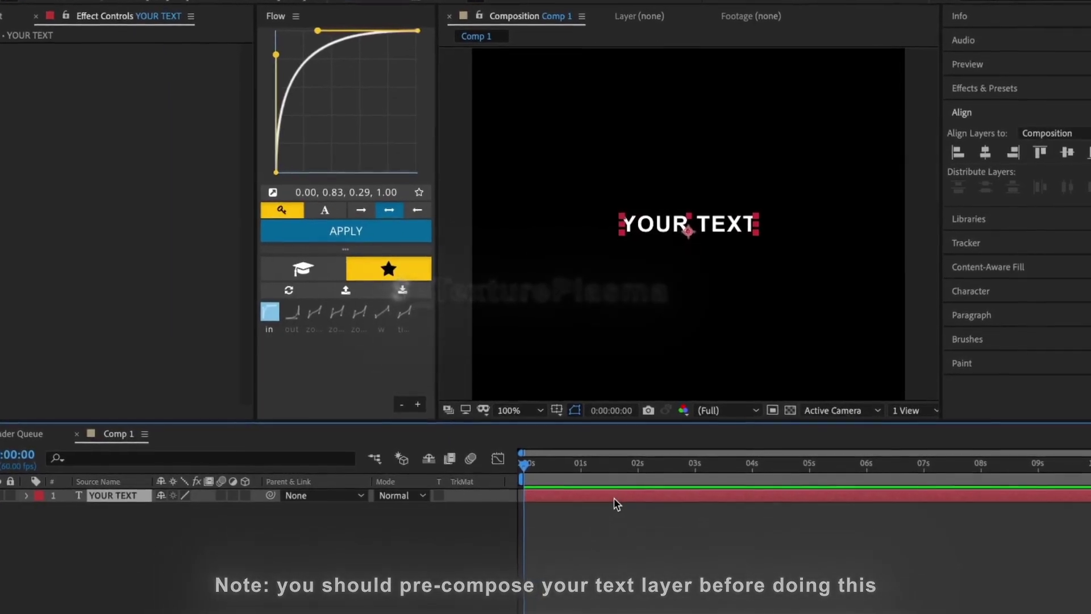
Step: Add an adjustment layer above the YOUR TEXT layer and apply the S_TexturePlasma effect to it
key("alt+super+y")
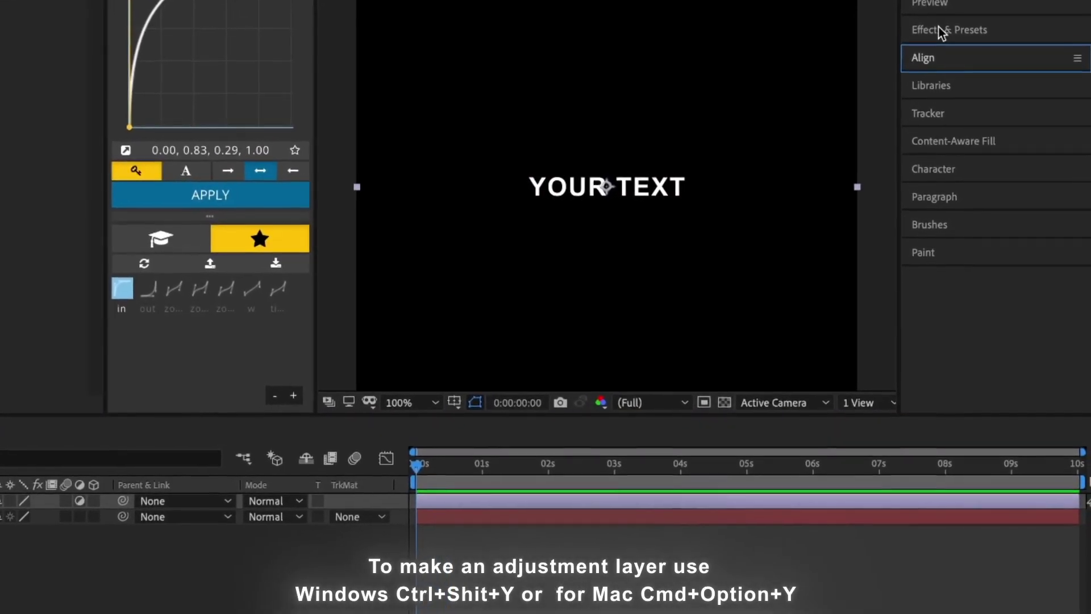
left_click(938, 30)
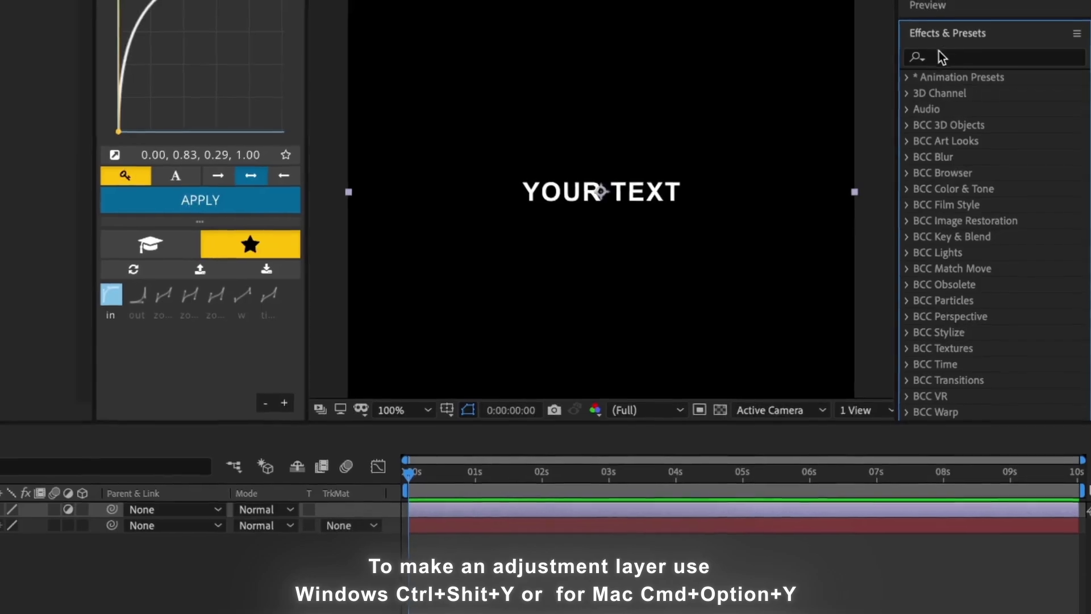
left_click(938, 53)
type("s")
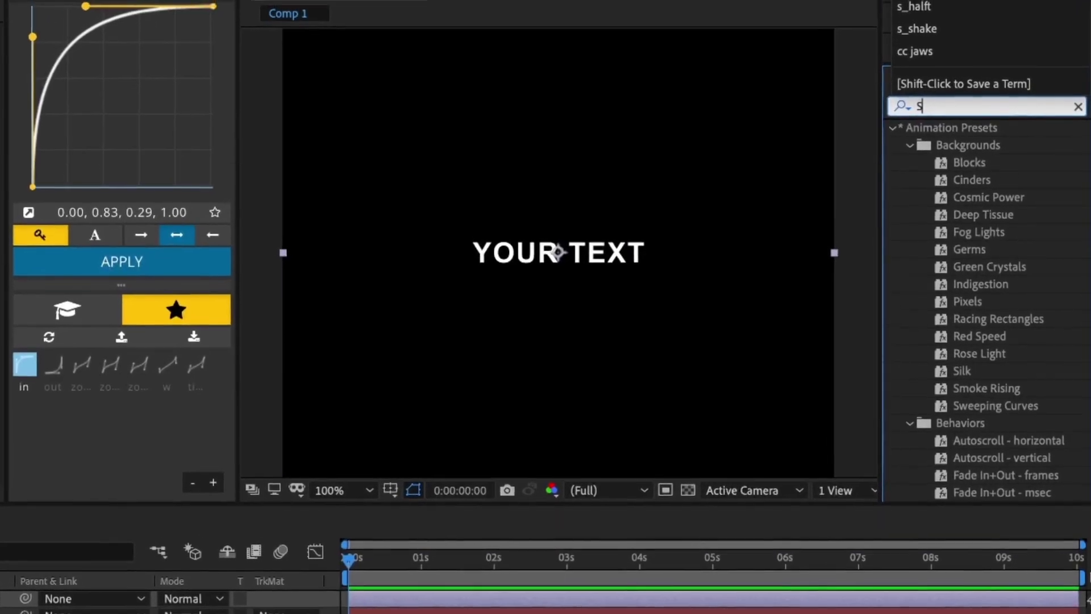
type("_textureplasma")
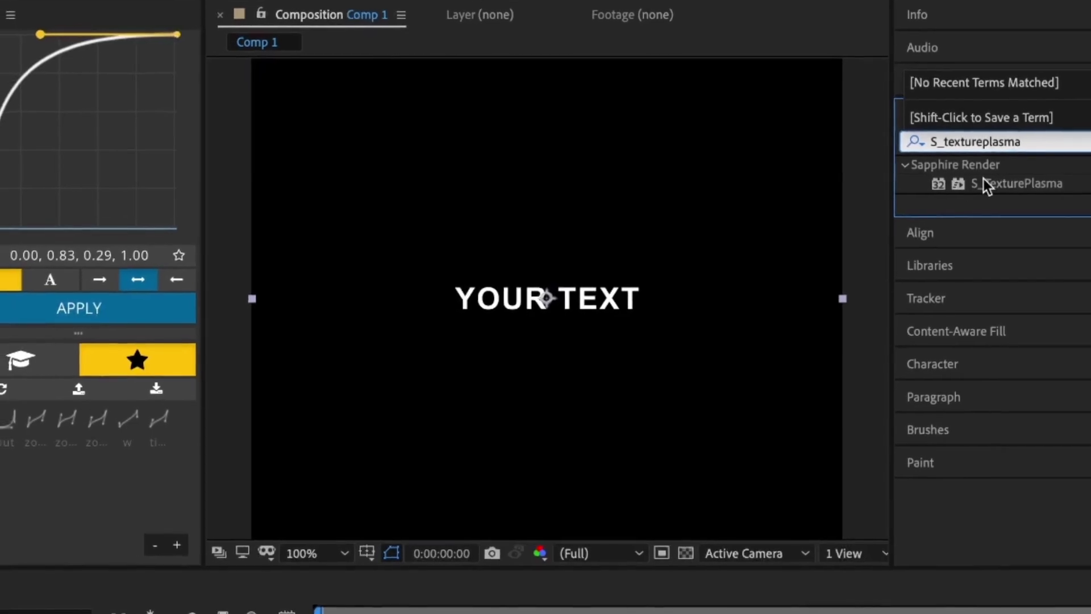
left_click_drag(939, 185, 528, 302)
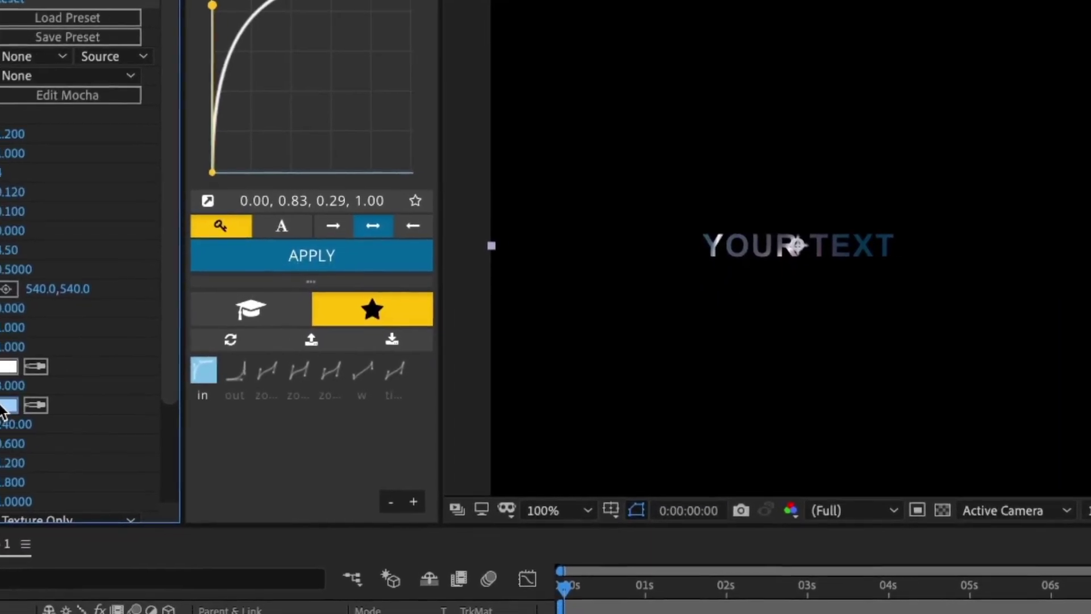
Step: Set the Glow Color of S_TexturePlasma to black (000000)
left_click(8, 405)
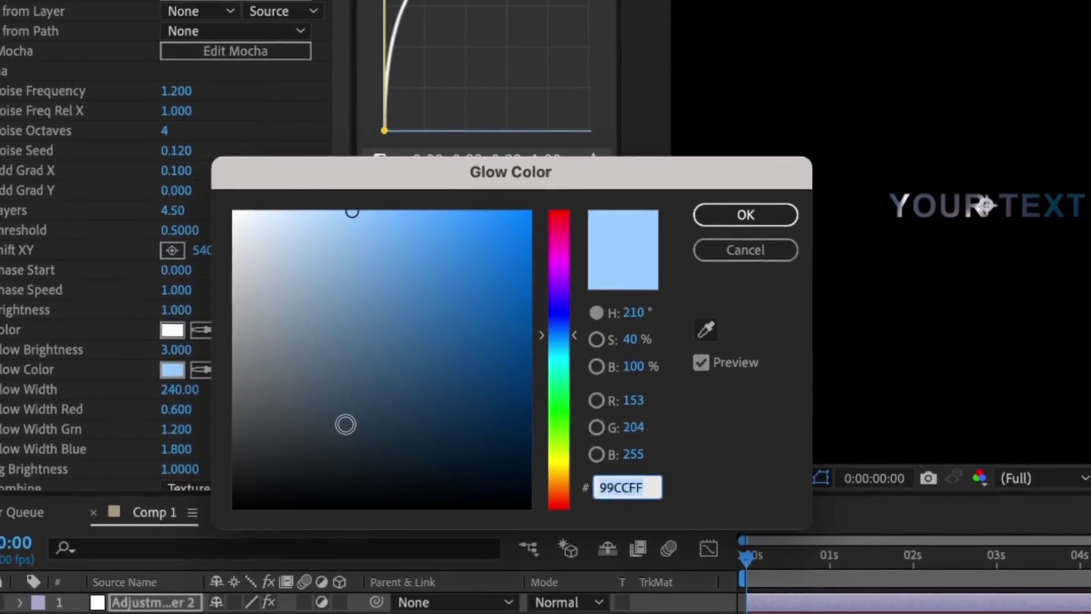
left_click_drag(313, 425, 493, 515)
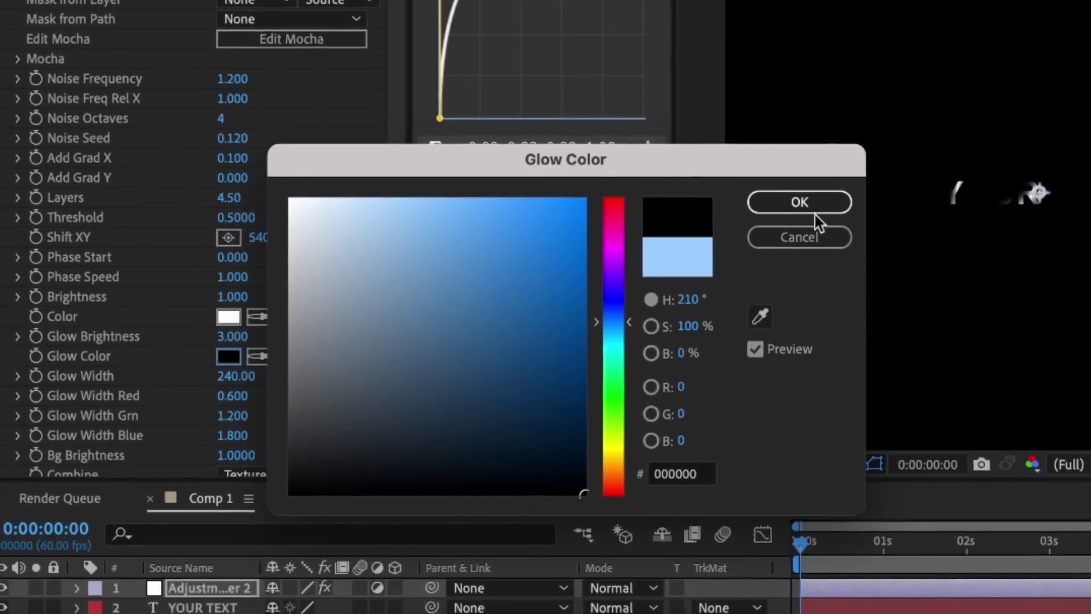
left_click(812, 198)
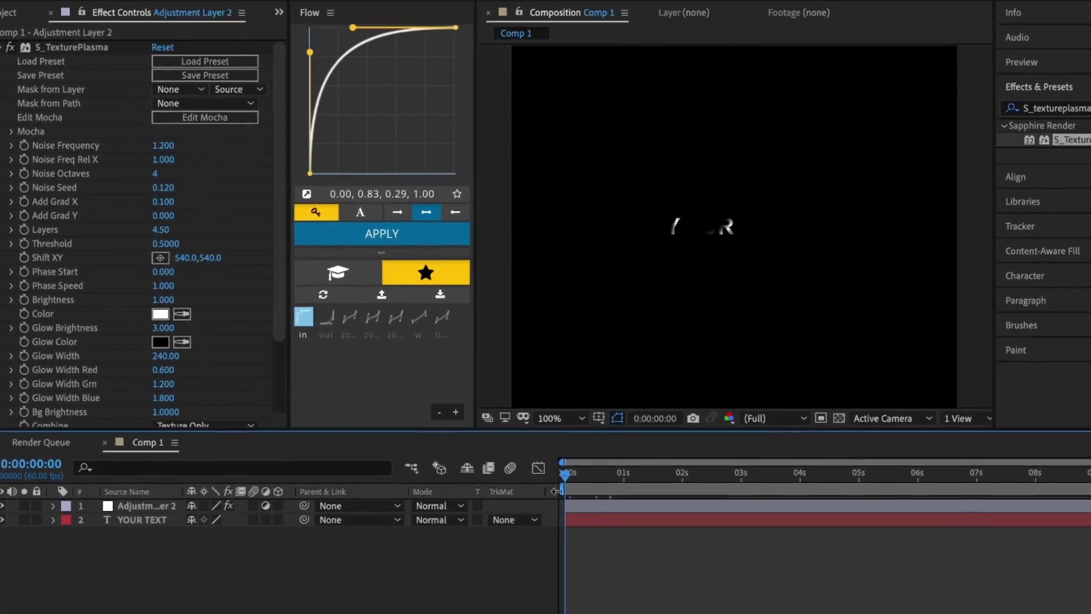
Step: Duplicate the text layer above the adjustment layer, give the copy a 1 px white stroke with no fill, and preview it
left_click(586, 520)
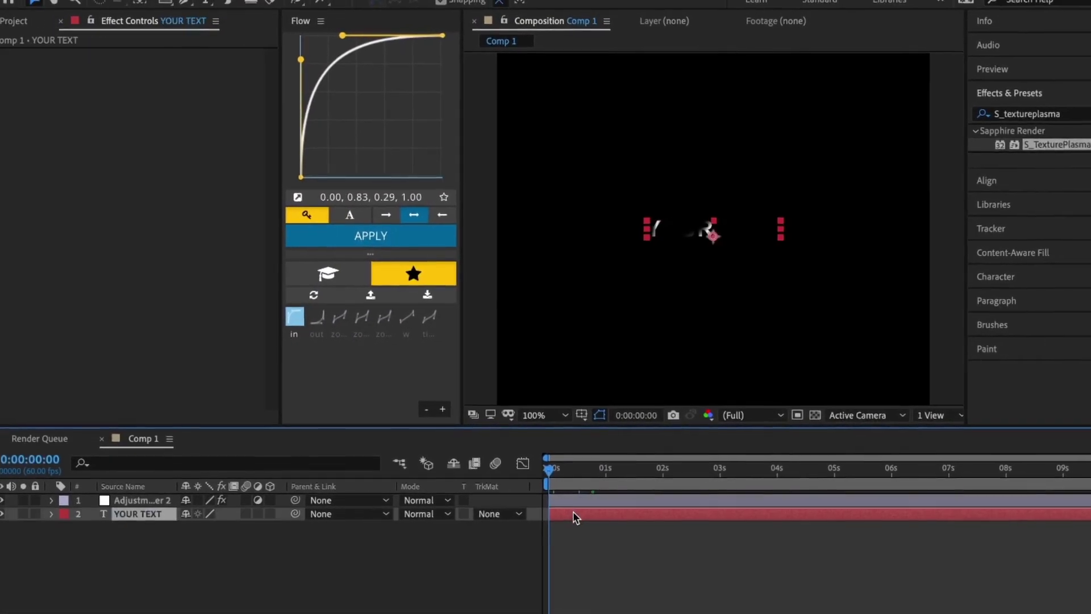
key("ctrl+d")
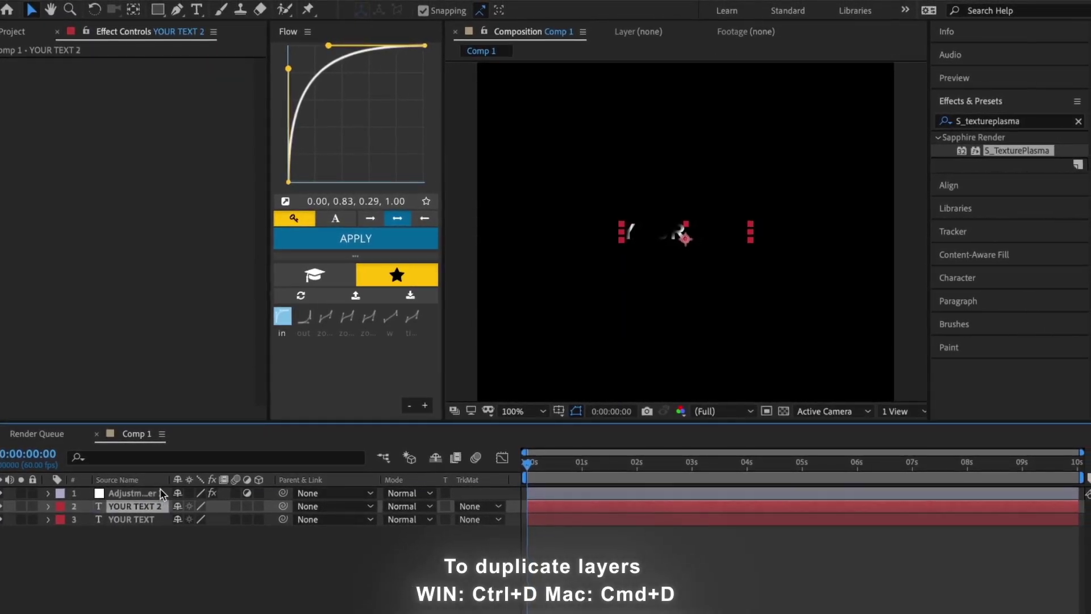
double_click(659, 496)
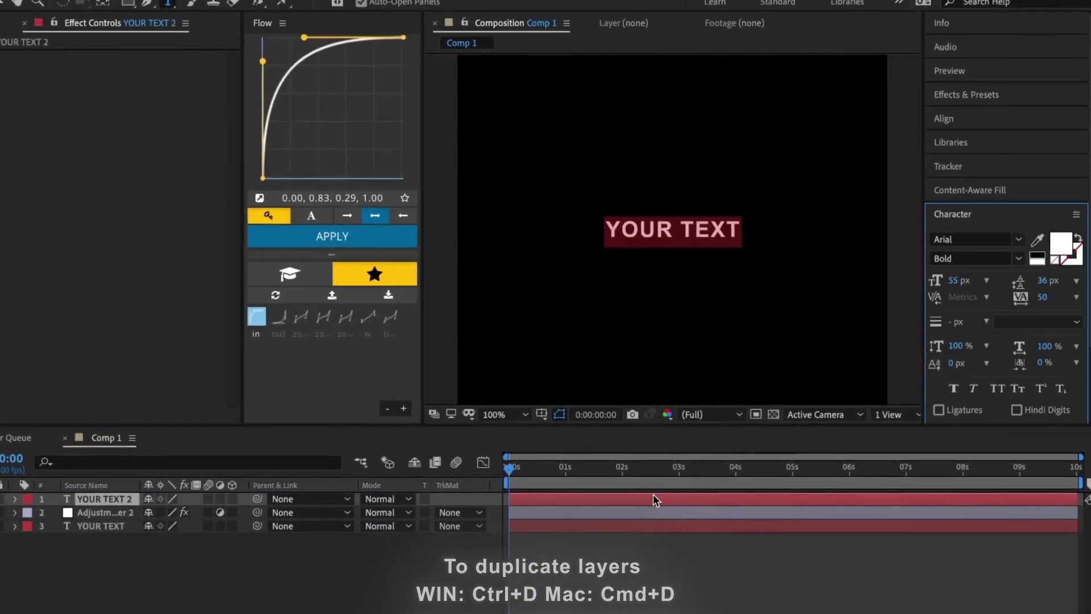
left_click(1075, 230)
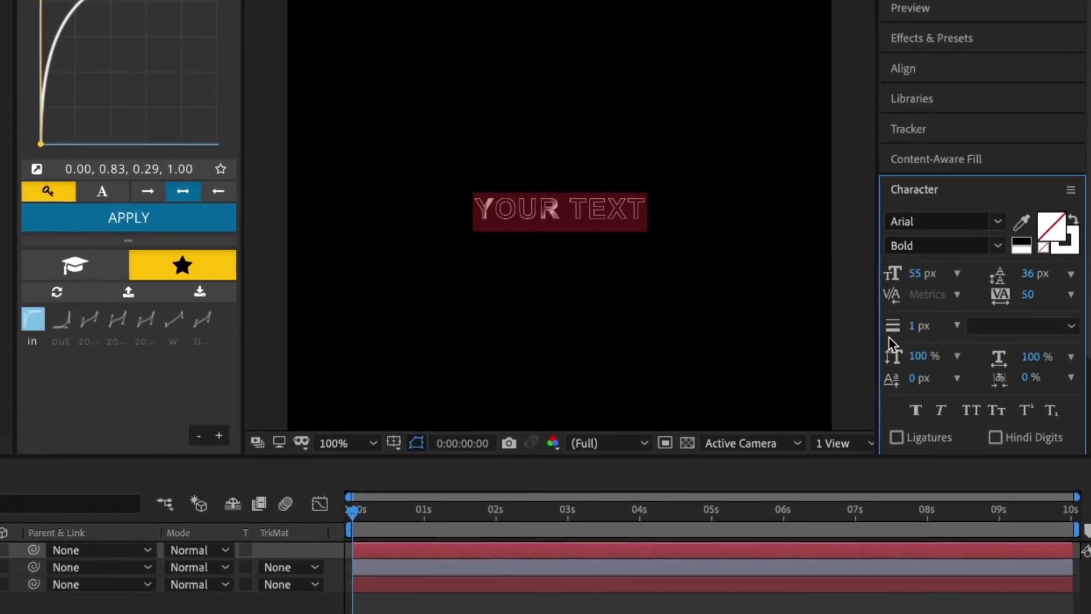
left_click(701, 607)
key("space")
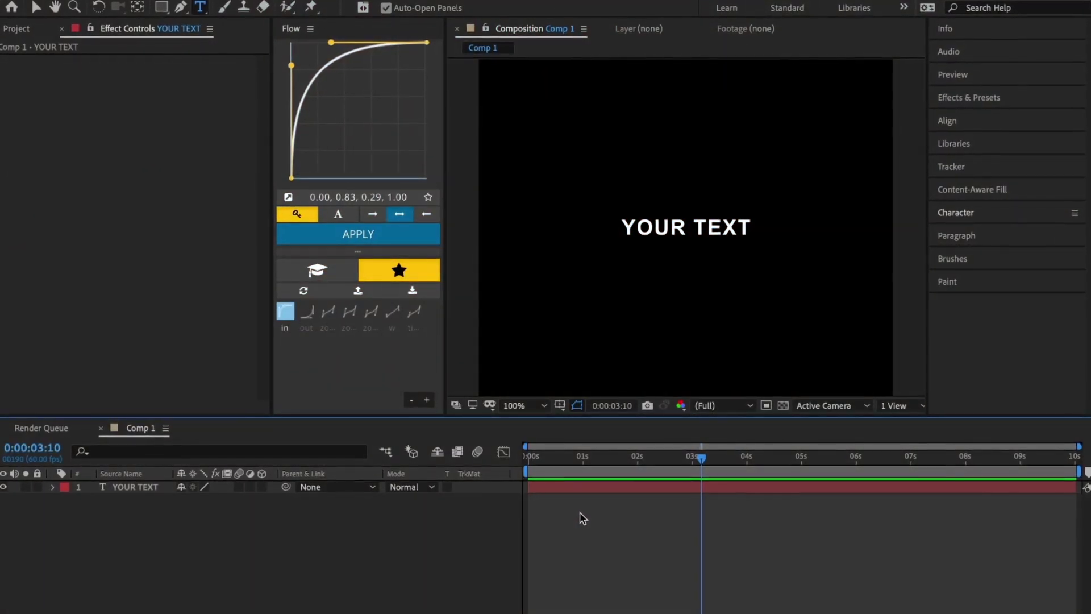
Step: Create a comp-sized red solid (ff0000) above the YOUR TEXT layer, with the playhead at the start of the composition
left_click_drag(571, 459, 509, 461)
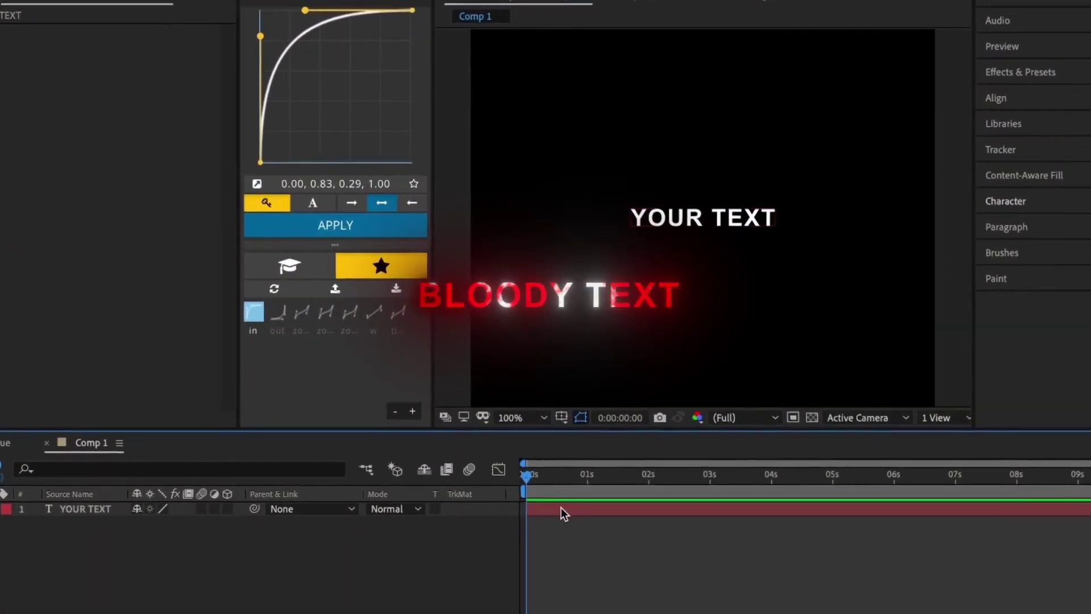
left_click(562, 501)
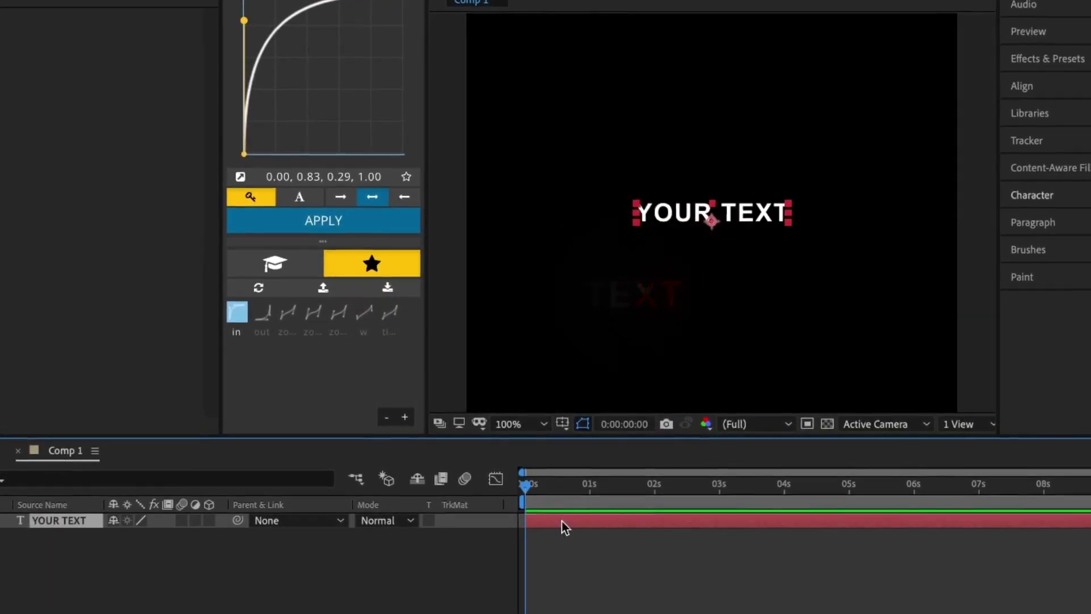
key("ctrl+y")
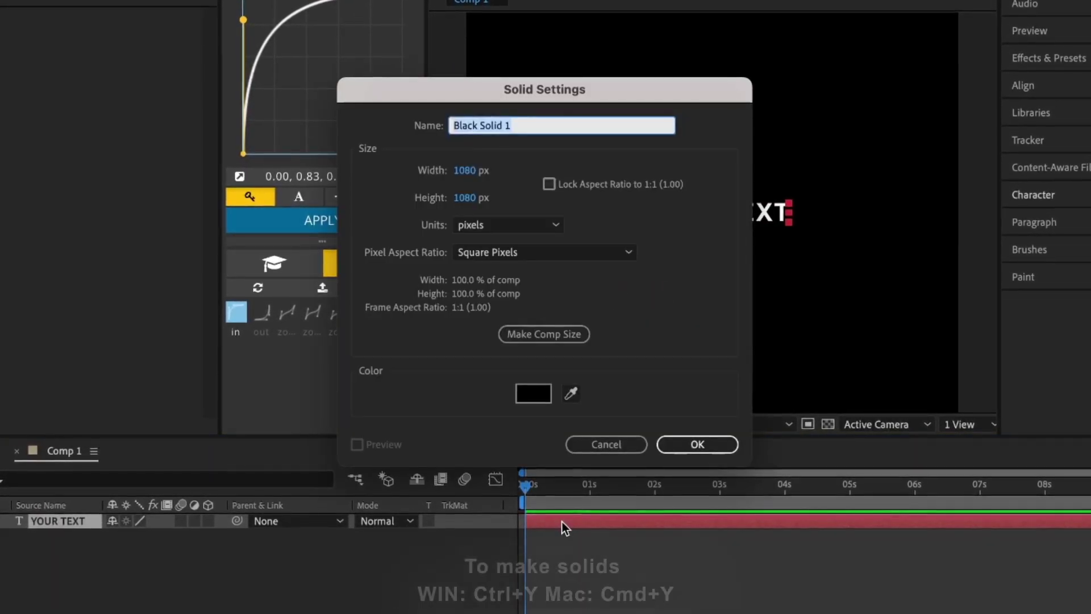
left_click(538, 390)
type("ff0000")
key("Return")
key("Return")
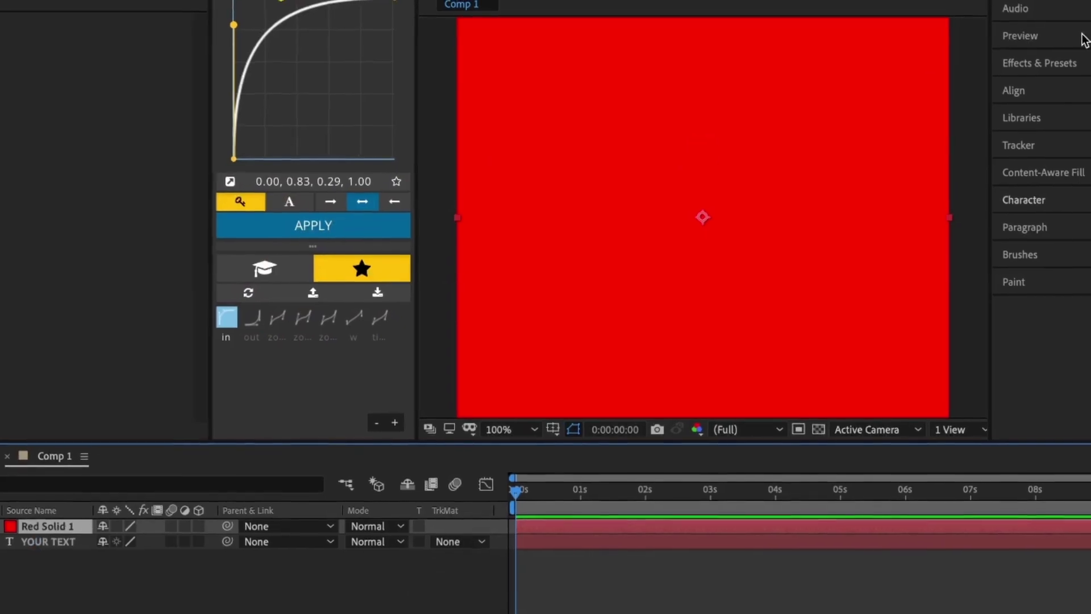
Step: Search the effects for "fractal" and apply Fractal Noise to the red solid
left_click(1068, 61)
key("ctrl+a")
key("BackSpace")
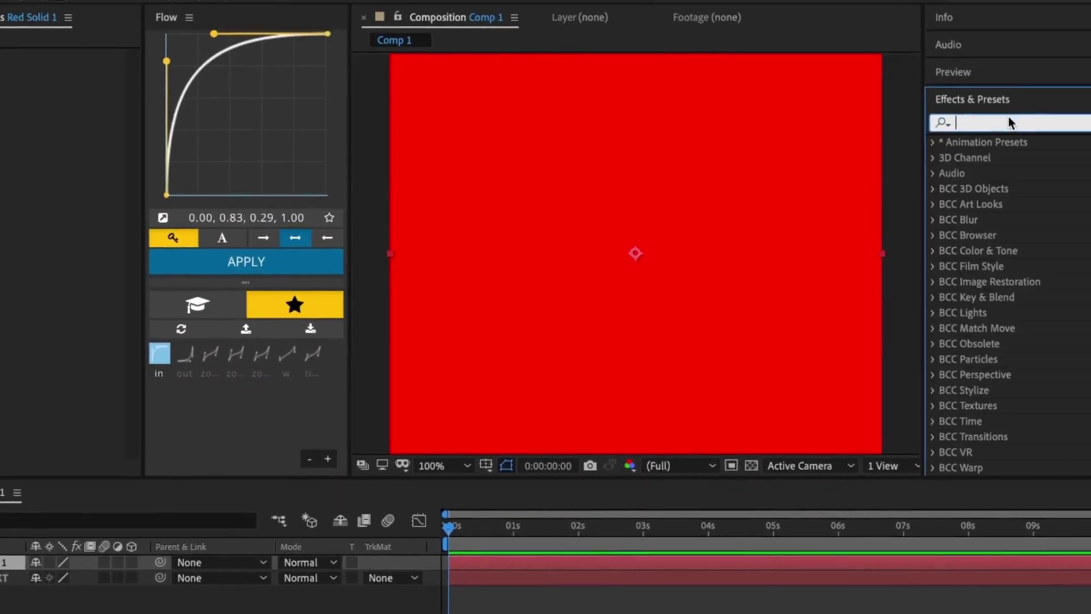
type("frac")
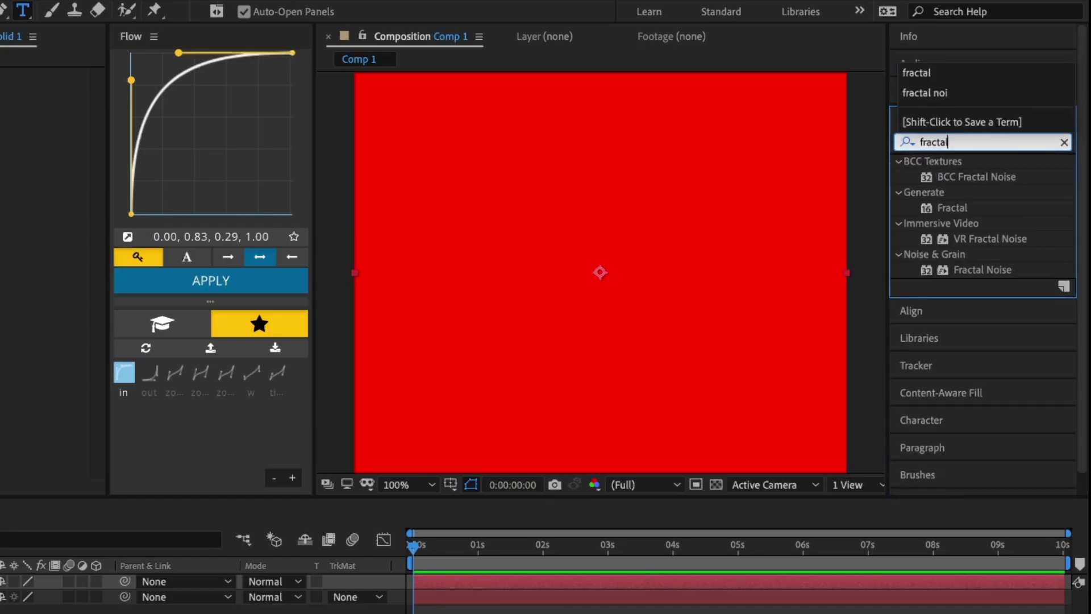
type("tal")
double_click(982, 270)
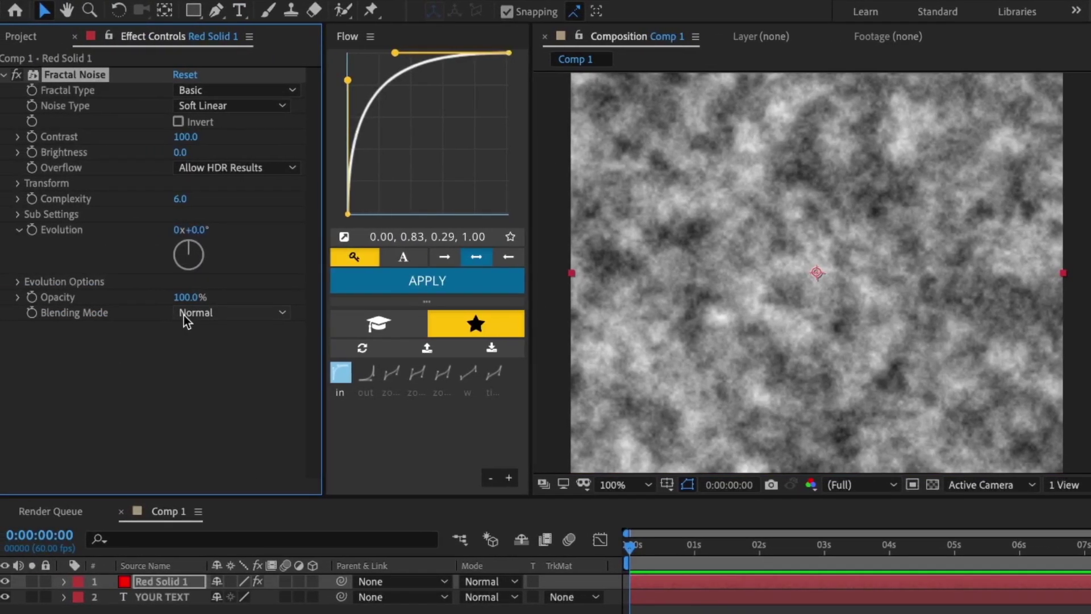
Step: Set the Fractal Noise blending mode to Add and its contrast to 735
left_click(183, 315)
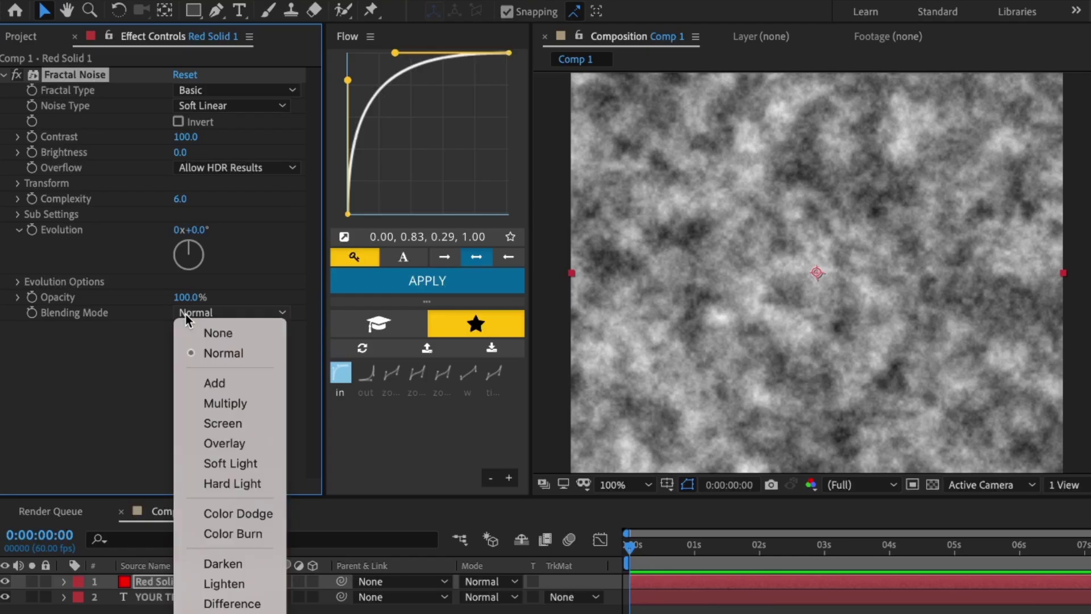
left_click(226, 387)
left_click_drag(178, 136, 478, 154)
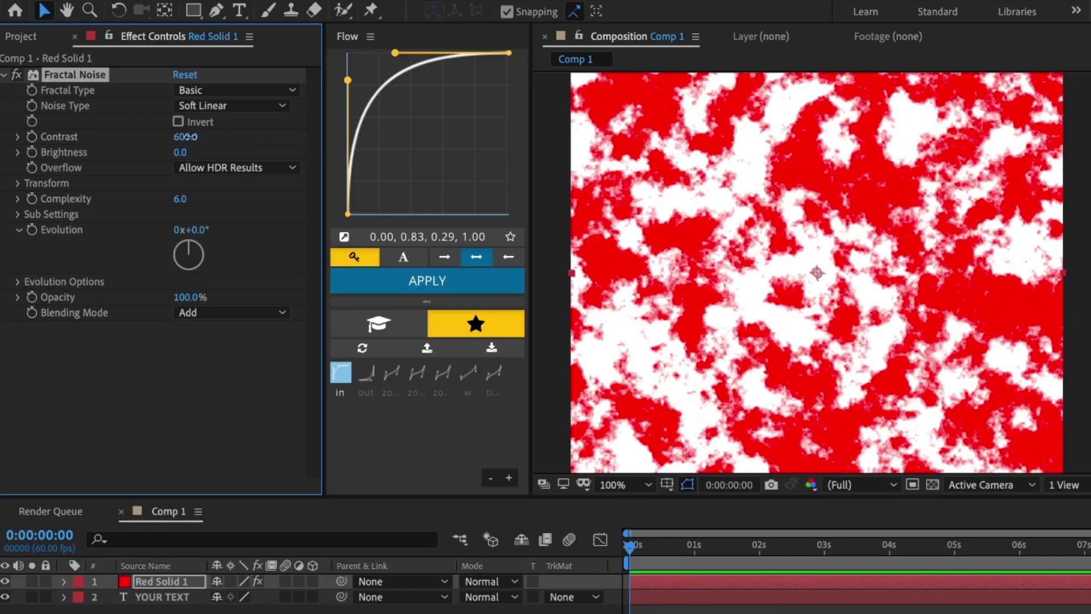
left_click_drag(193, 136, 316, 144)
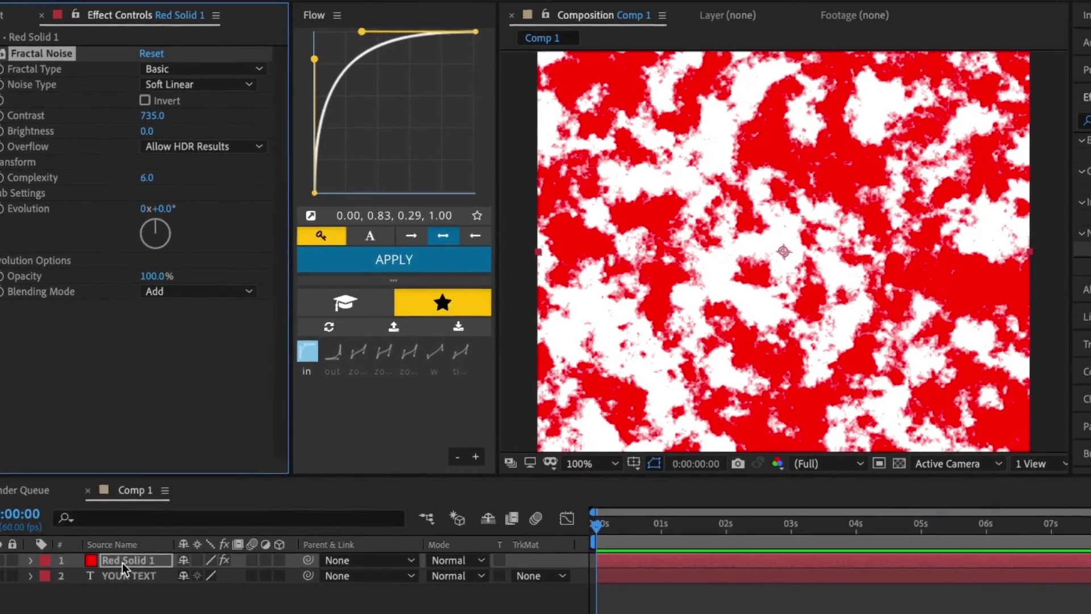
Step: Place the red solid beneath the YOUR TEXT layer and set its track matte to Luma Matte "YOUR TEXT"
left_click_drag(146, 573, 149, 613)
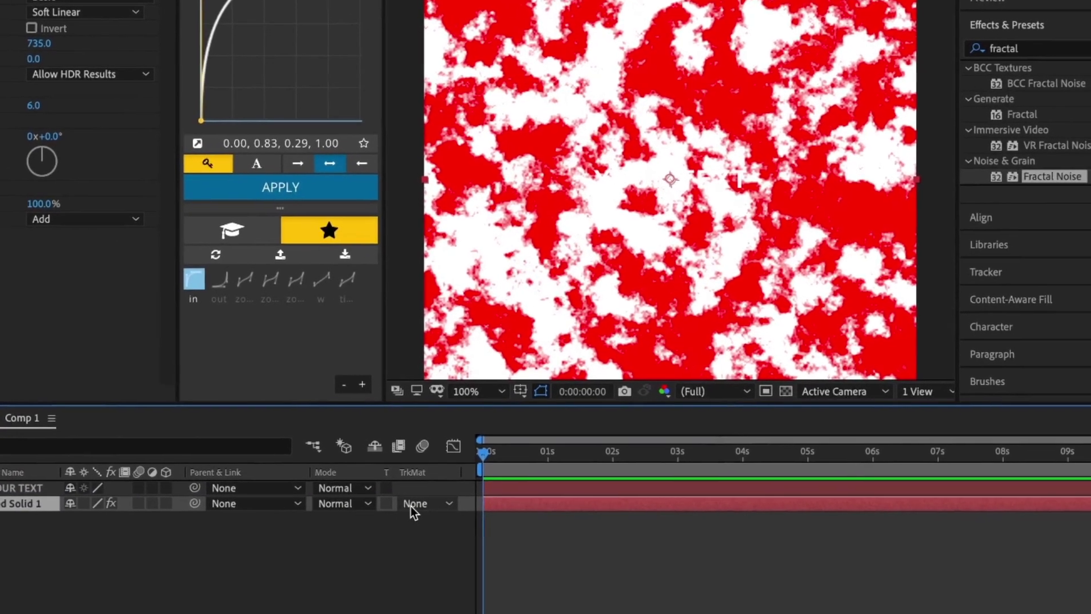
left_click(481, 545)
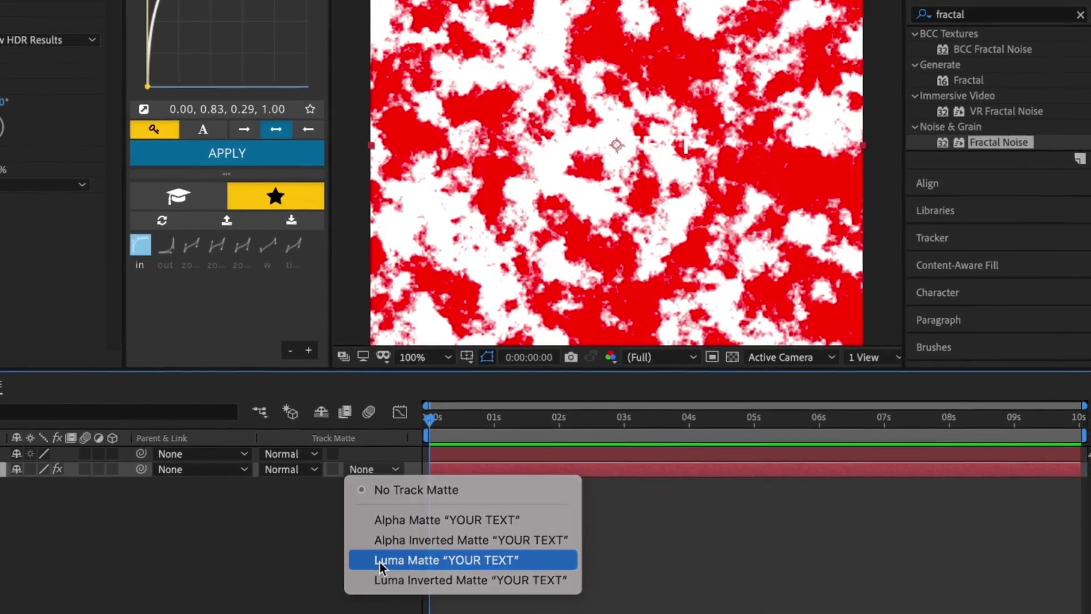
left_click(394, 571)
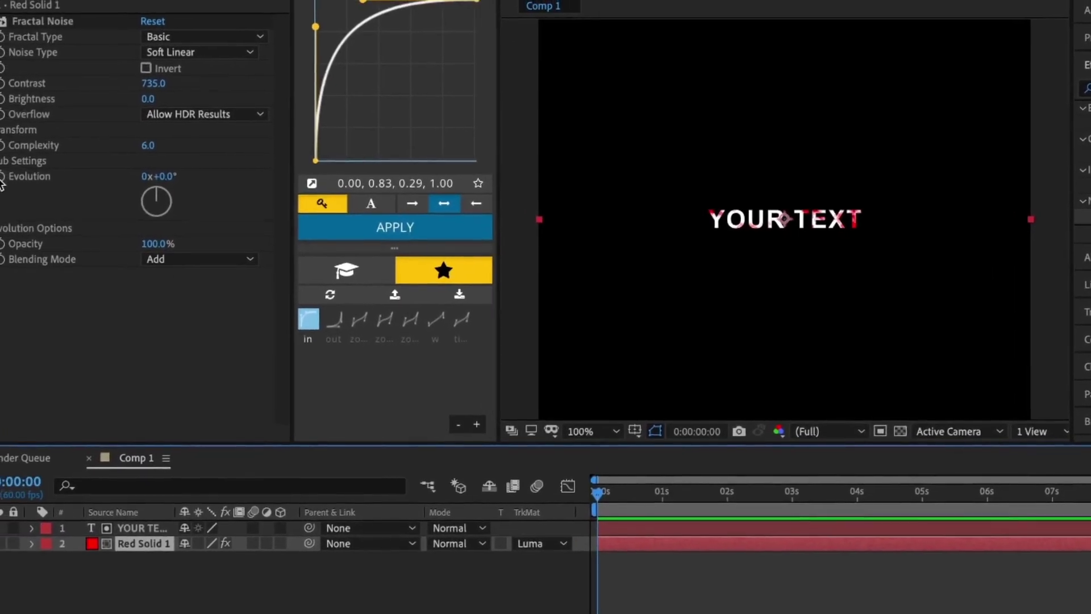
Step: Add the expression time*300 to the Evolution property of Fractal Noise and preview the animation
left_click(2, 178)
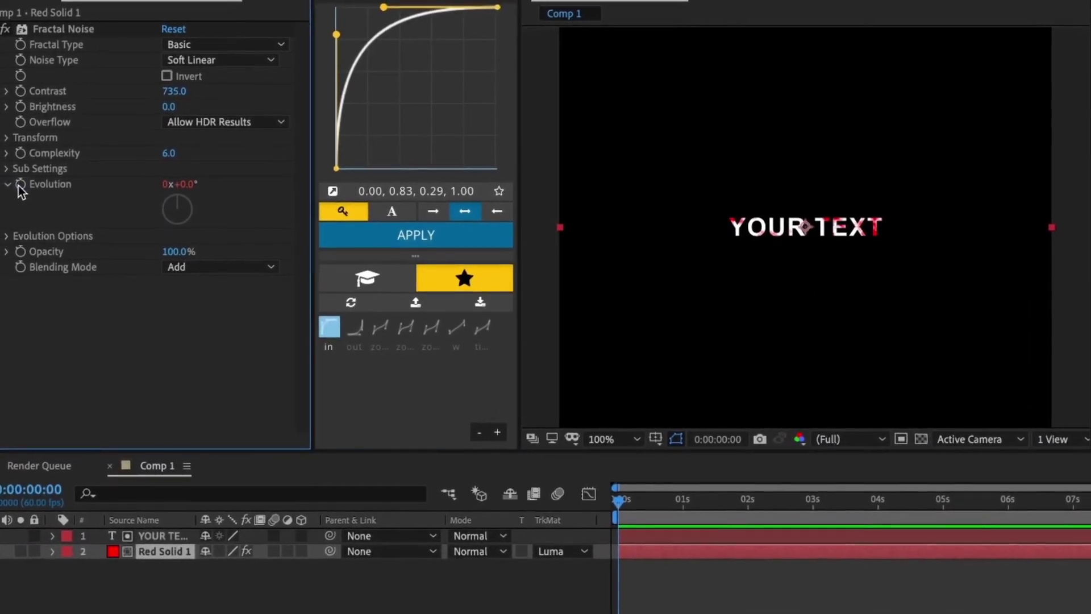
scroll(709, 587, "down", 2)
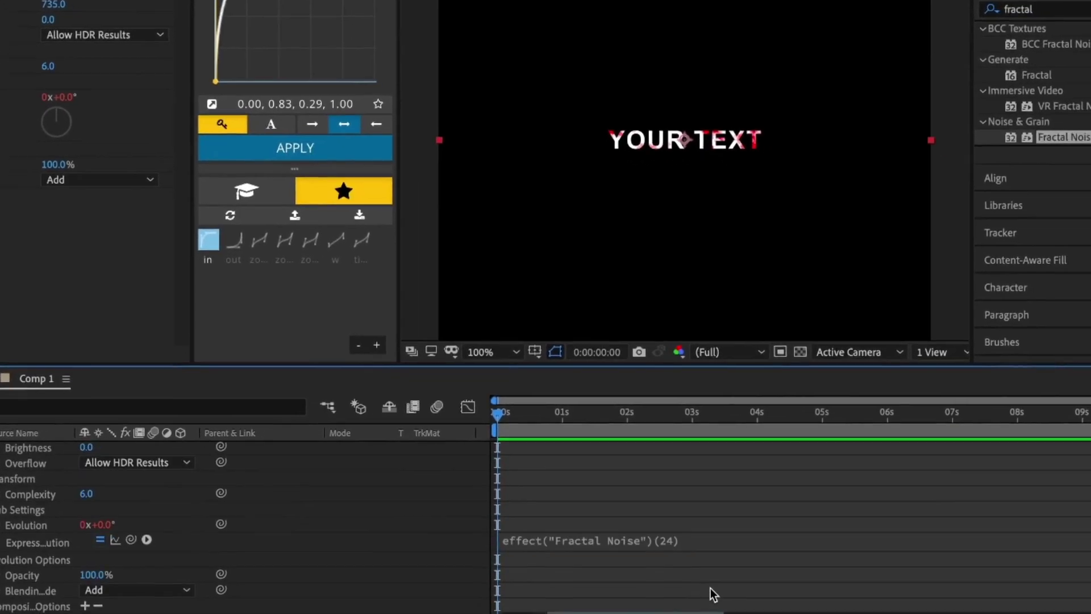
left_click(659, 591)
type("time")
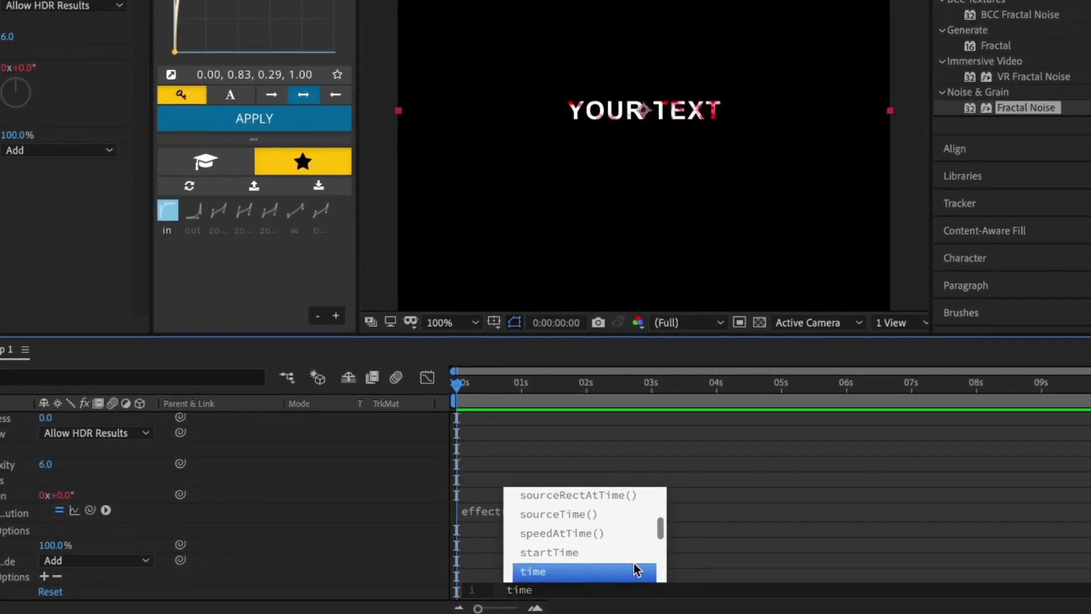
type("*300")
left_click(662, 546)
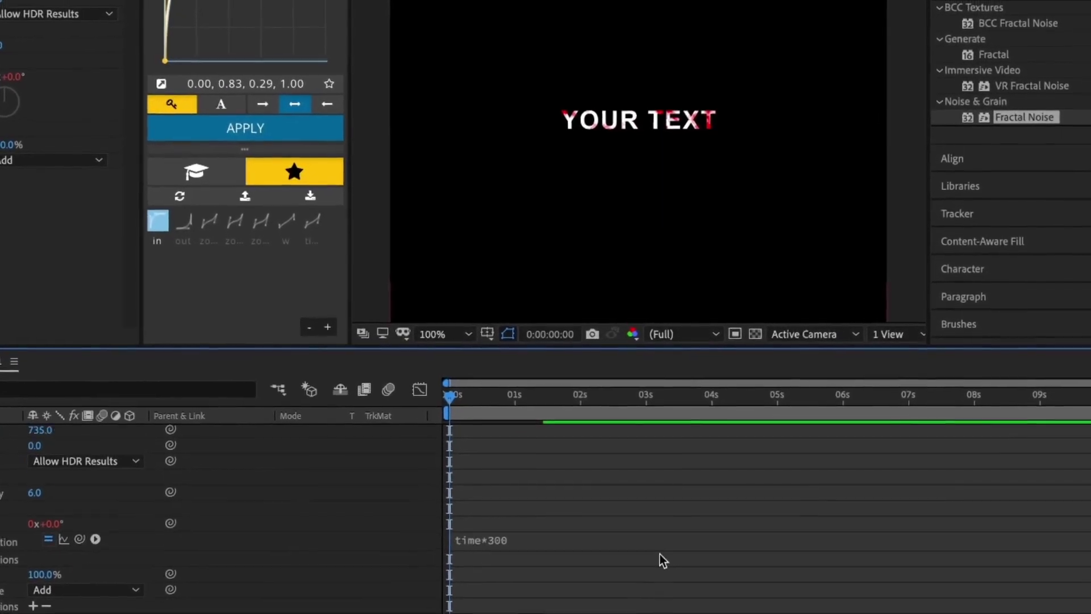
key("space")
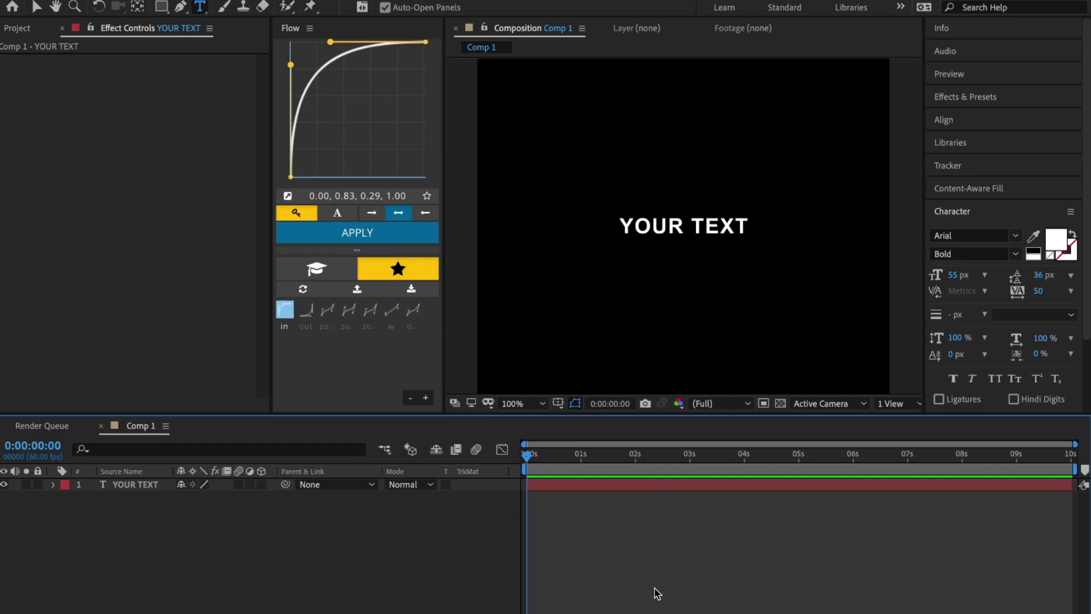
Step: Change the fill color of the YOUR TEXT layer's text to red (FF0000)
left_click(653, 486)
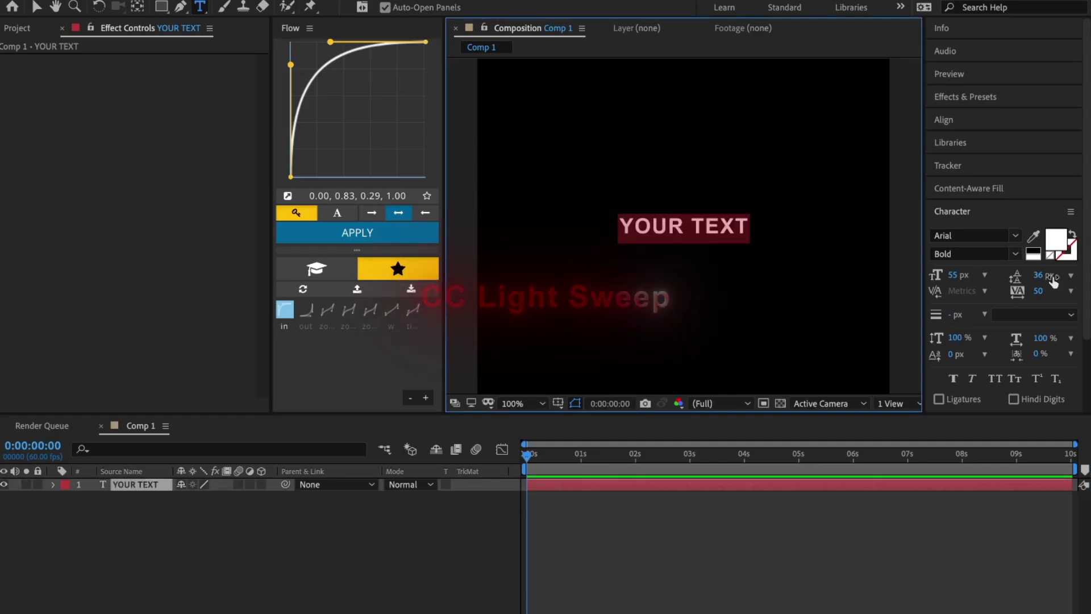
left_click(1056, 239)
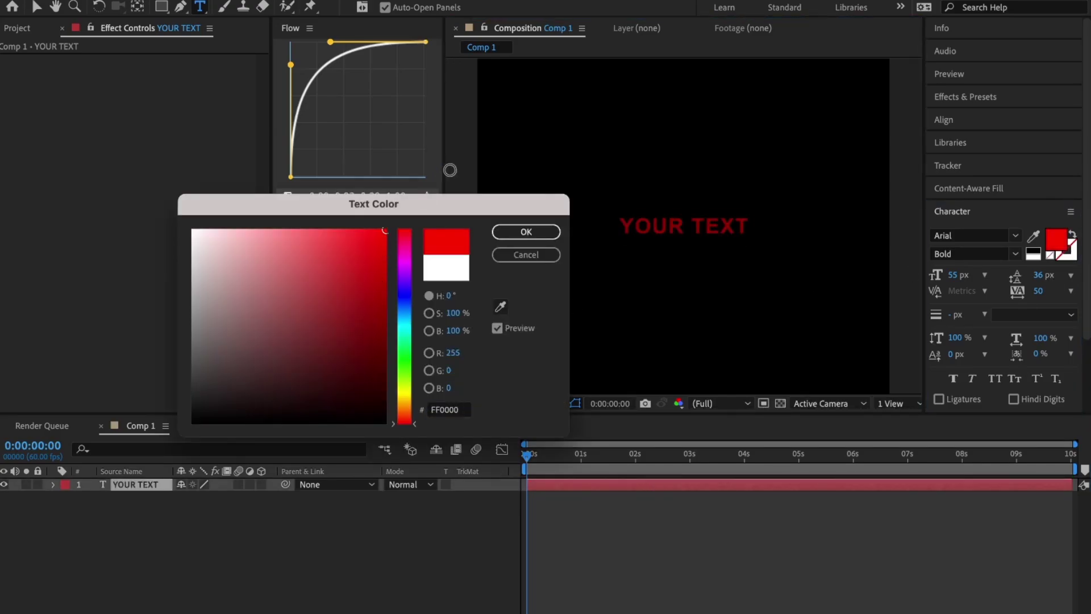
key("Return")
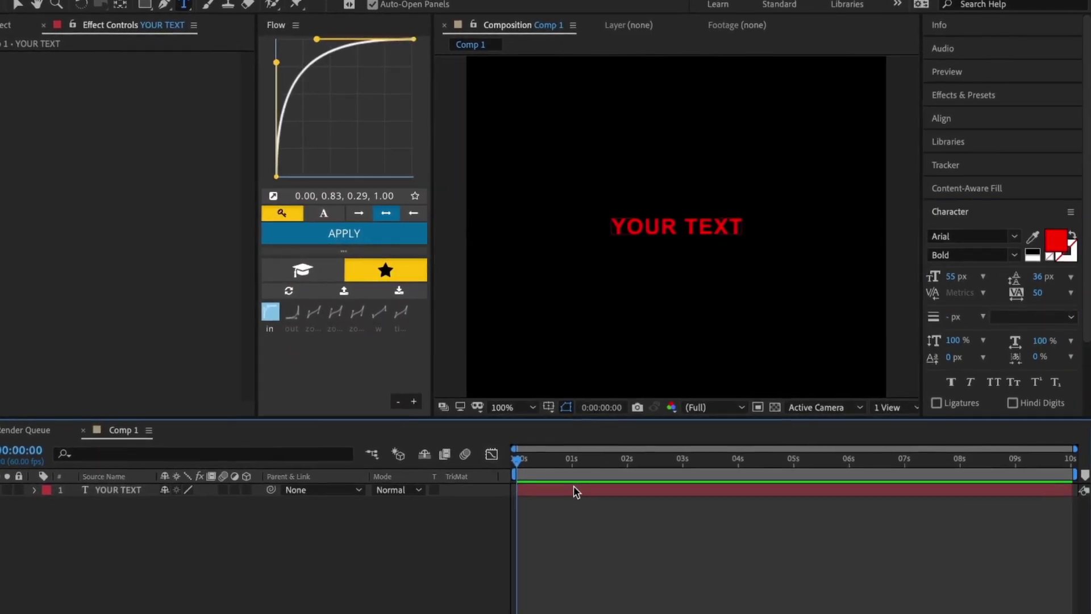
Step: Find the CC Light Sweep effect and apply it to the YOUR TEXT layer
left_click(581, 487)
left_click(973, 97)
left_click(974, 117)
key("ctrl+a")
type("cc light sw")
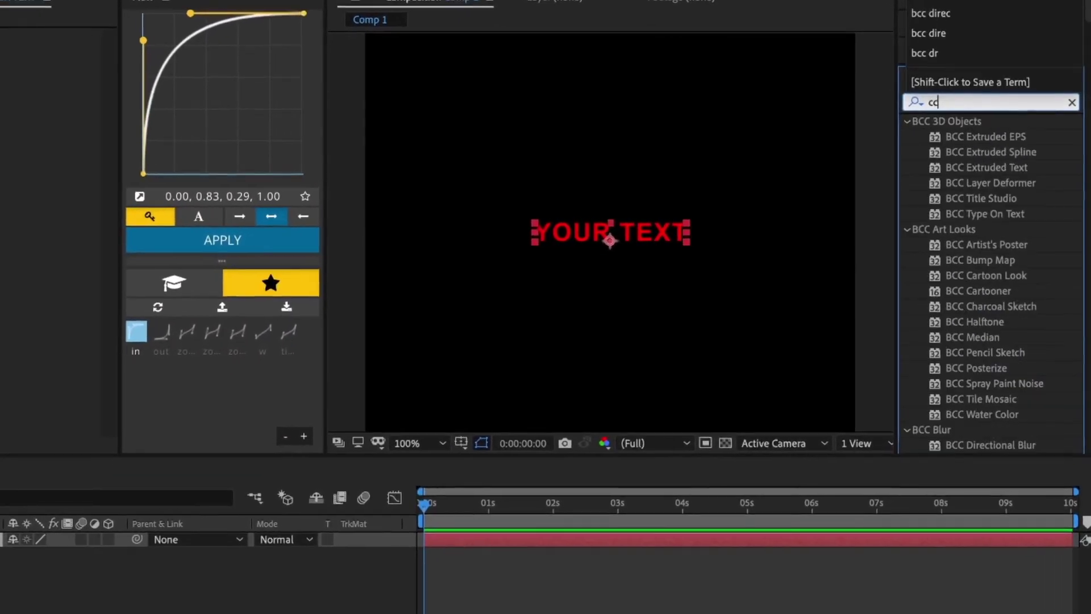
type("ee")
left_click_drag(820, 577, 818, 568)
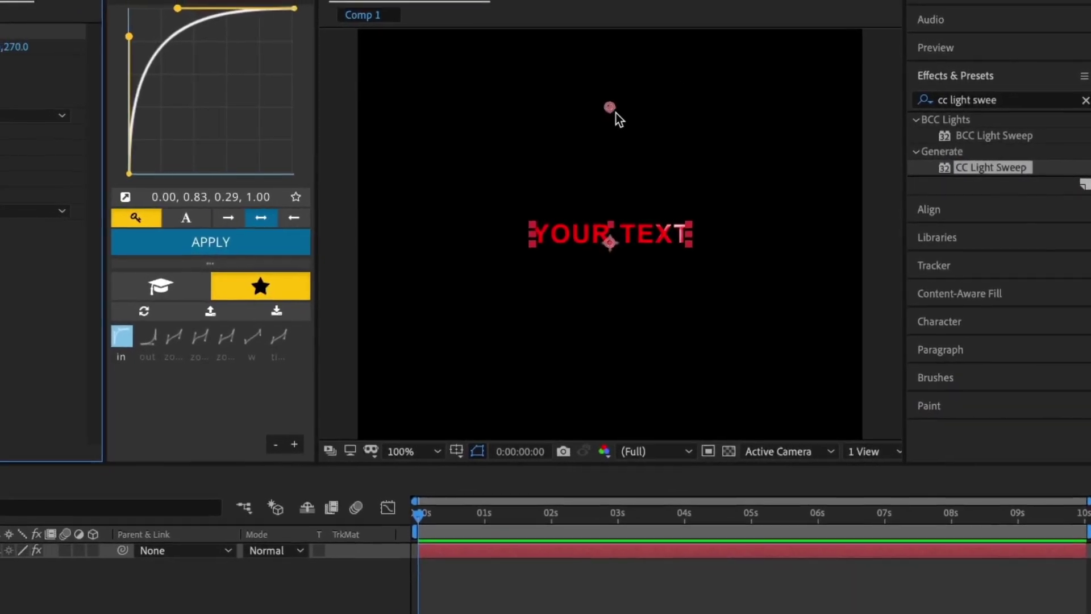
Step: Keyframe the CC Light Sweep Center from 318,548 at the start to 776,536 at 0:00:03:49, crossing the text
left_click_drag(612, 109, 593, 237)
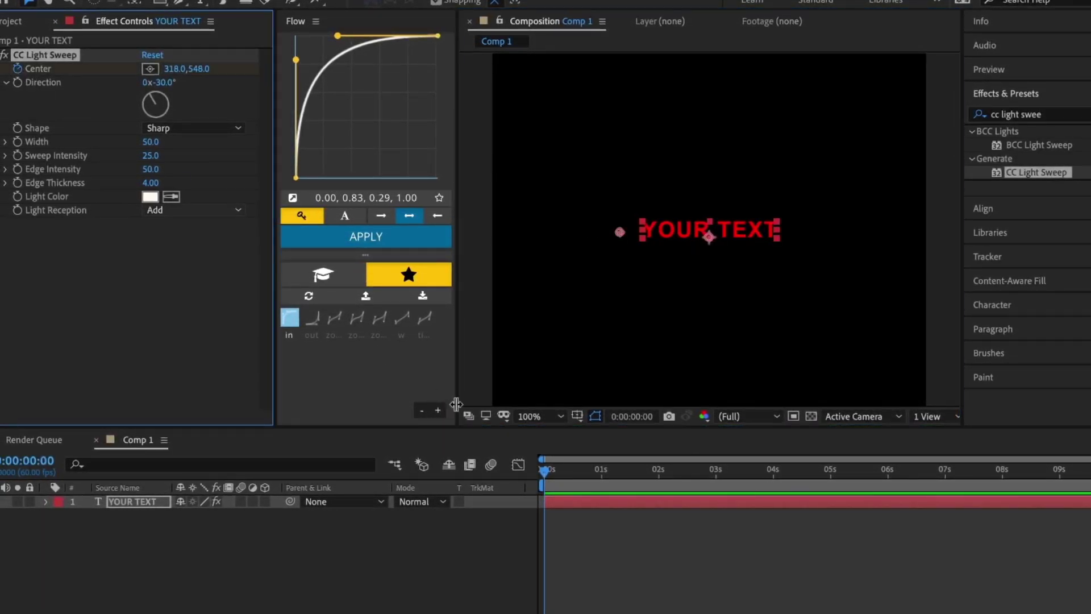
left_click_drag(706, 490, 763, 486)
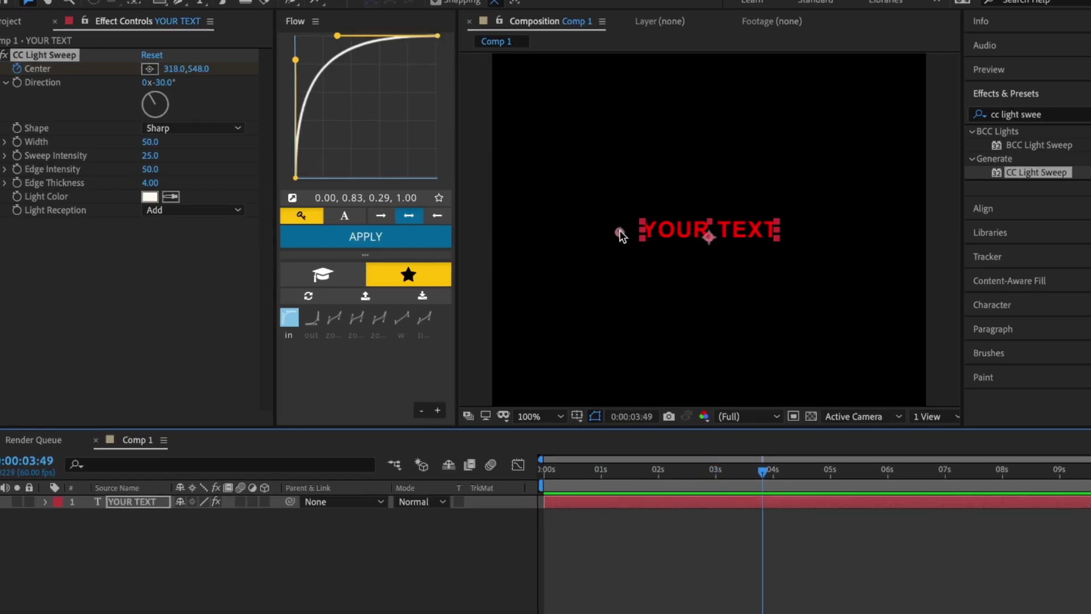
left_click_drag(620, 232, 805, 228)
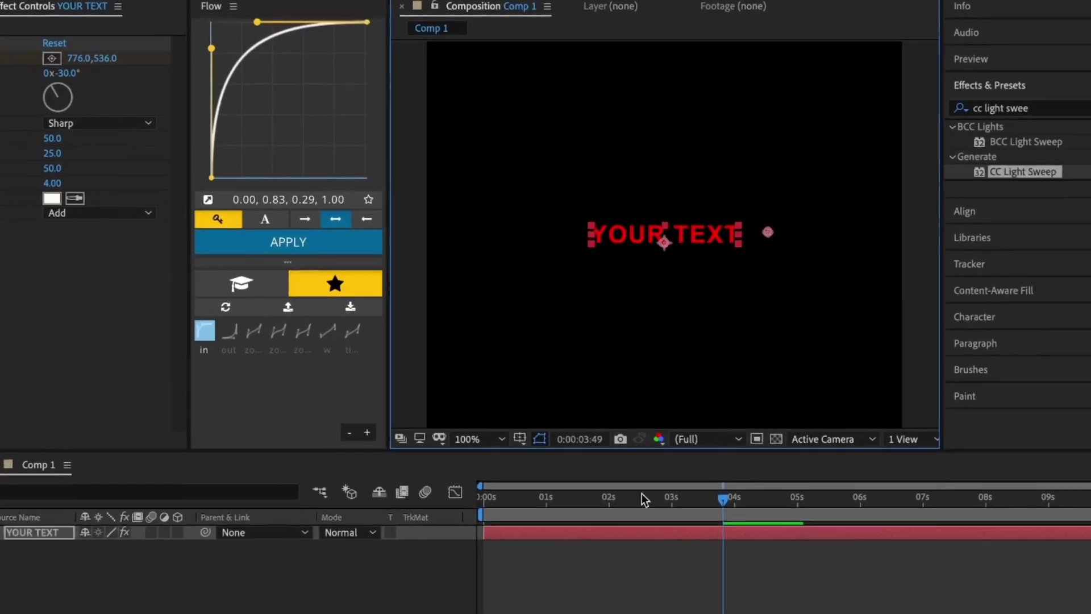
Step: Preview the light sweep animation and reveal the keyframes of the YOUR TEXT layer
key("space")
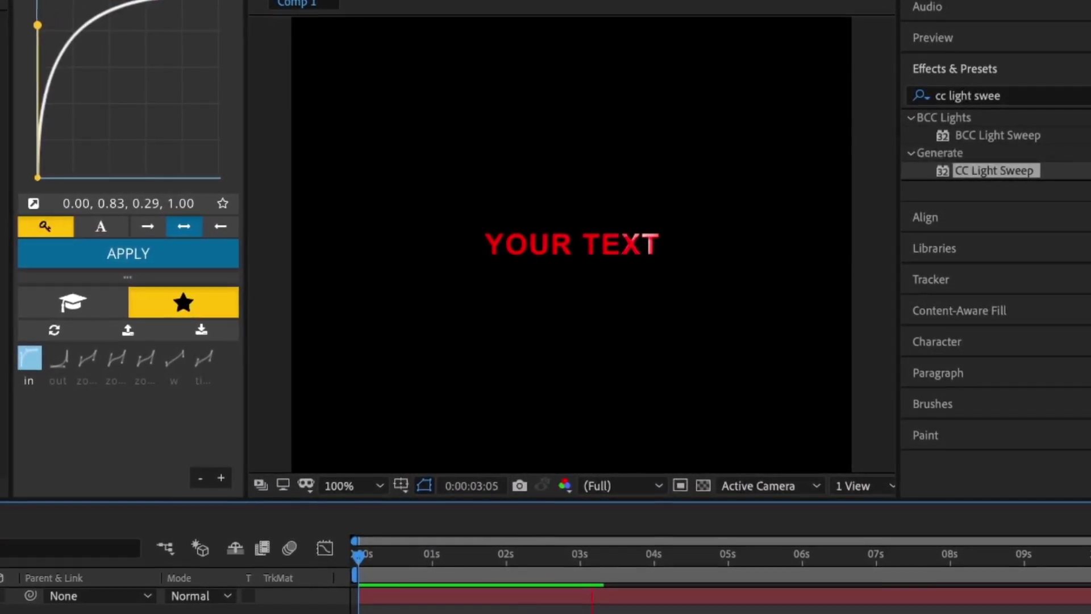
key("space")
left_click(444, 595)
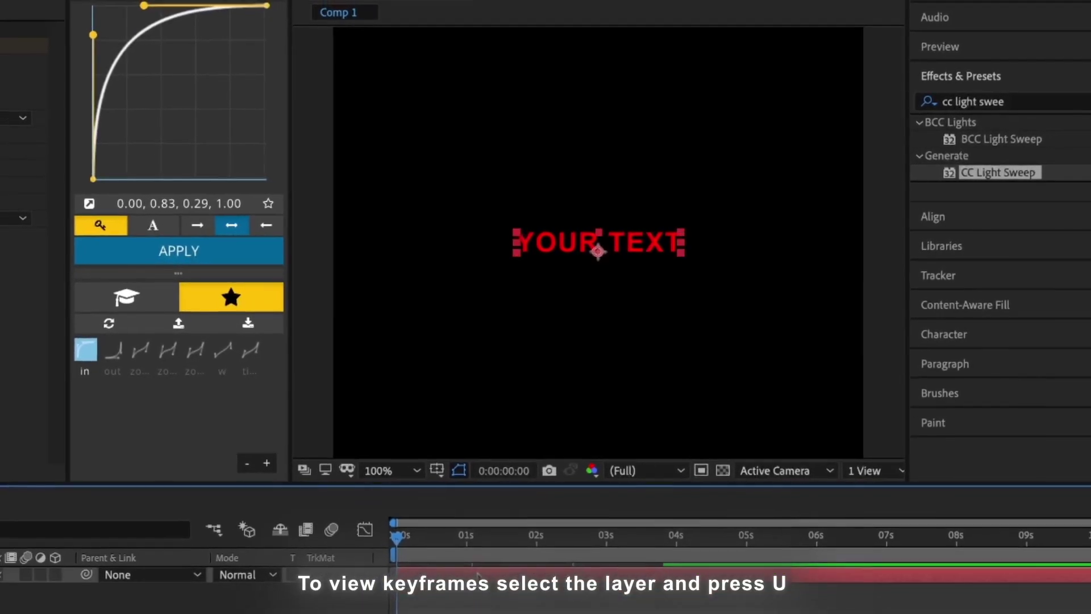
key("u")
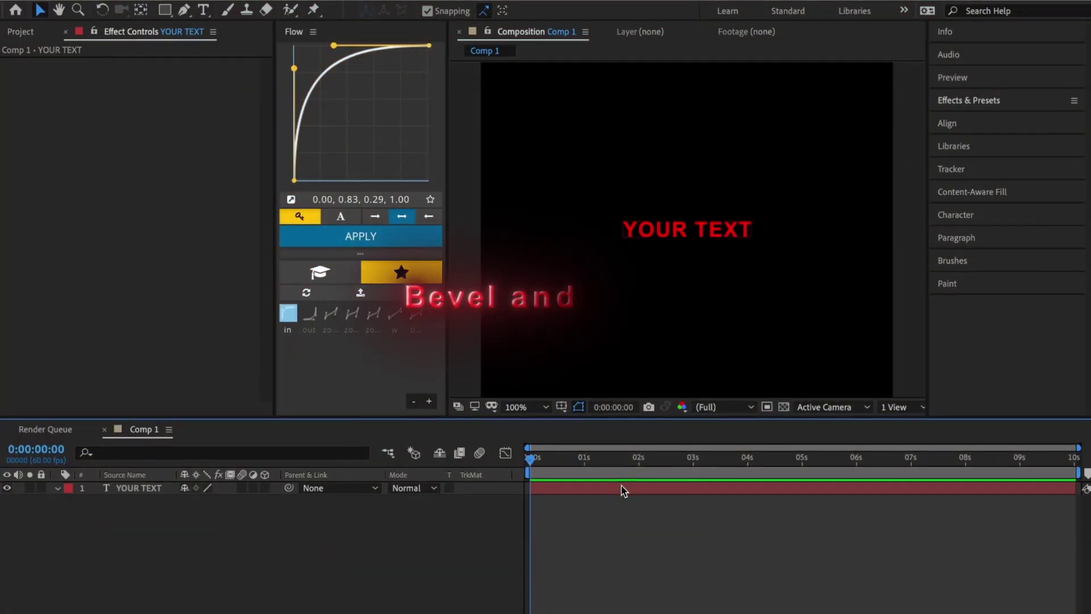
Step: Add a Bevel and Emboss layer style to the YOUR TEXT layer
left_click(624, 490)
left_click(268, 6)
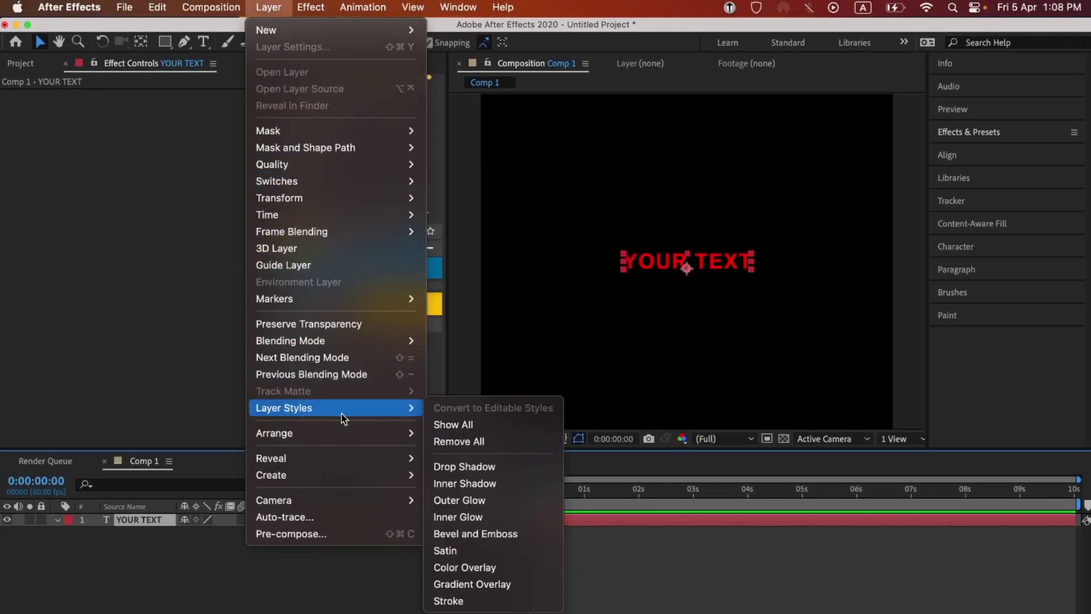
left_click(476, 533)
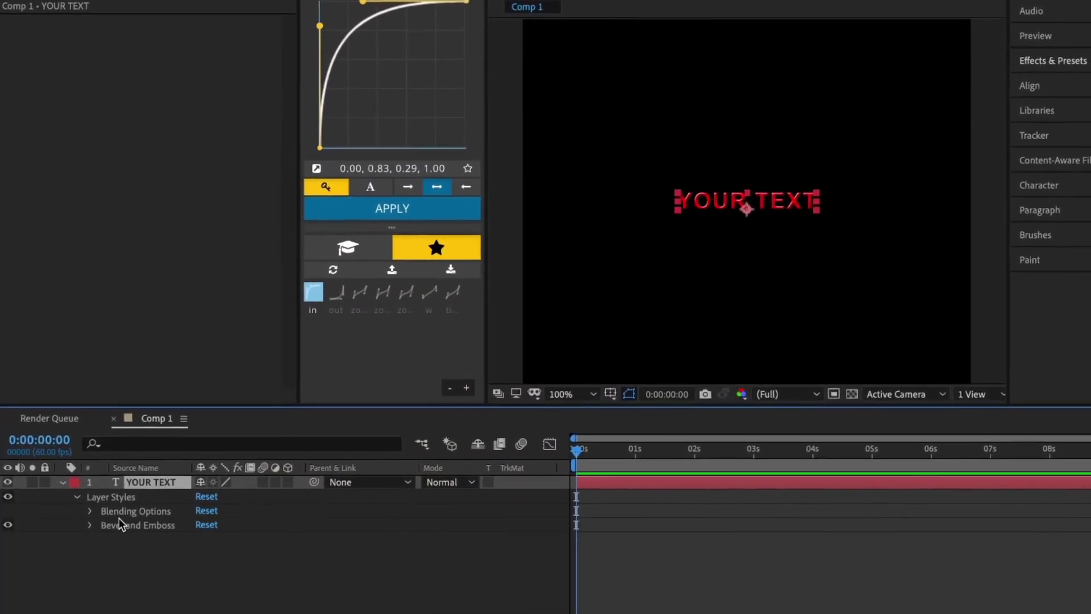
Step: Set the Bevel and Emboss shadow color to white (FFFFFF) and the angle to 145°
left_click(89, 525)
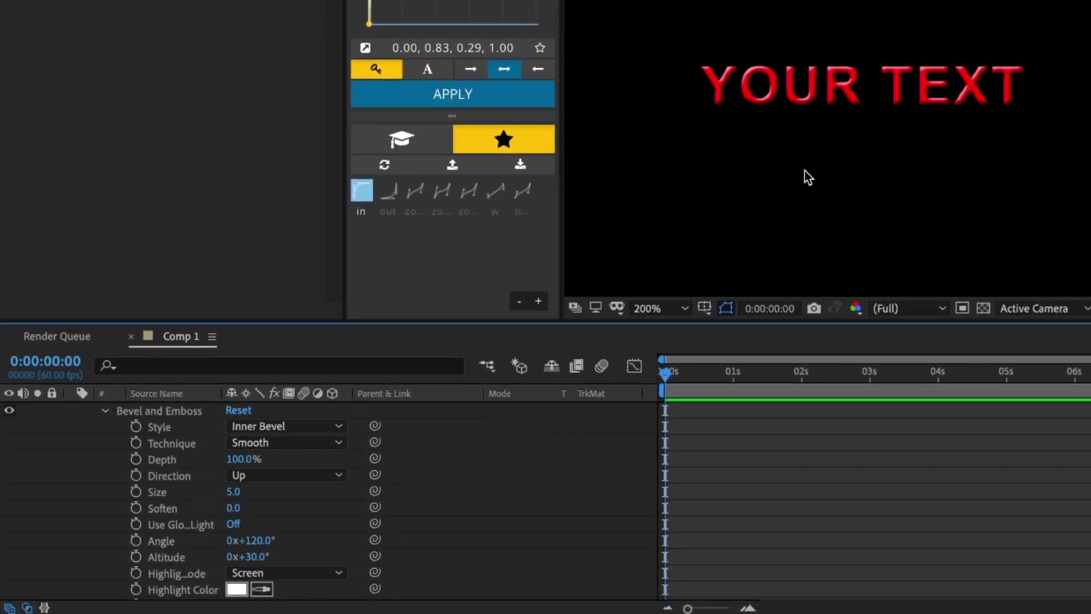
scroll(749, 598, "down", 2)
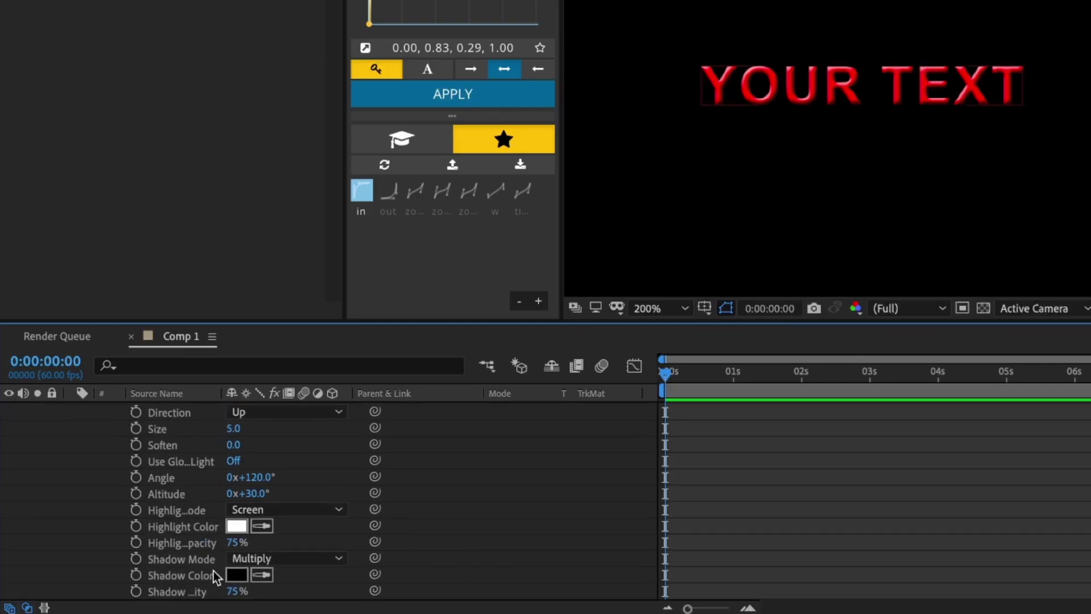
left_click(235, 576)
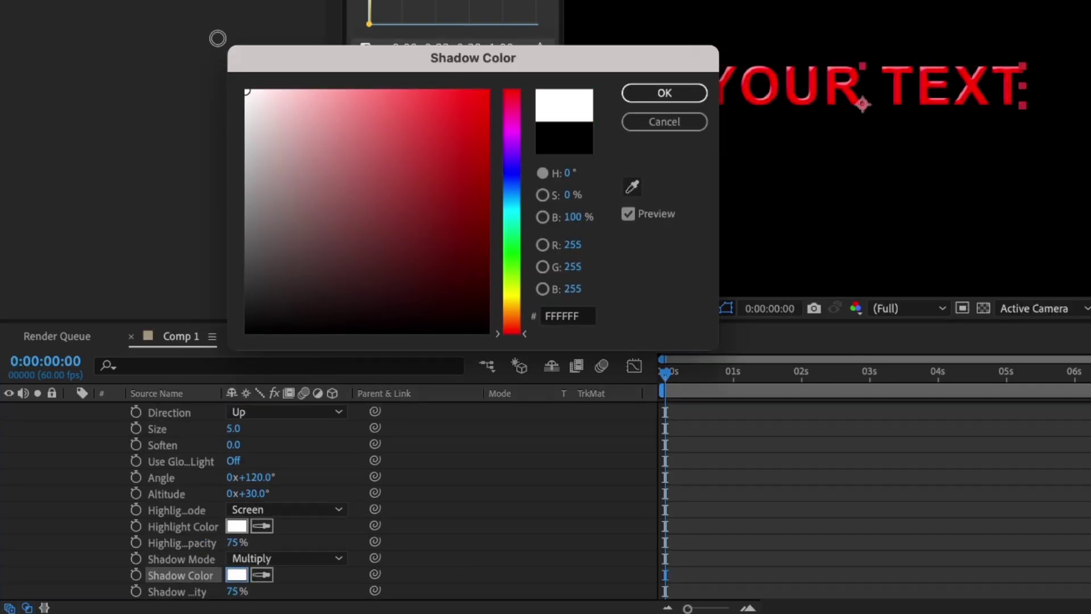
key("Return")
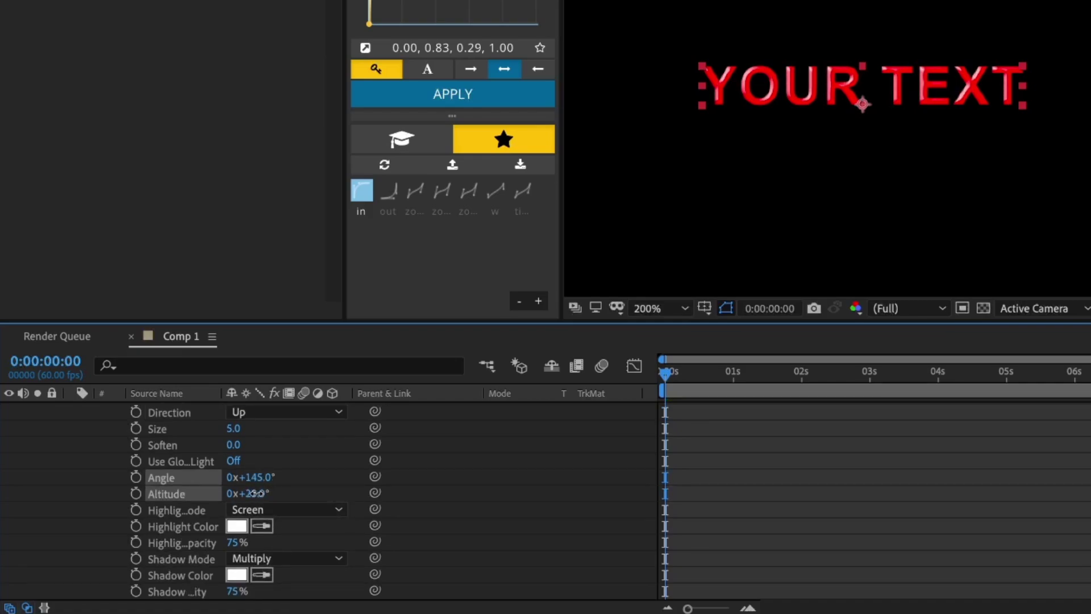
Step: Undo the altitude change of the Bevel and Emboss style and inspect the beveled text
key("ctrl+z")
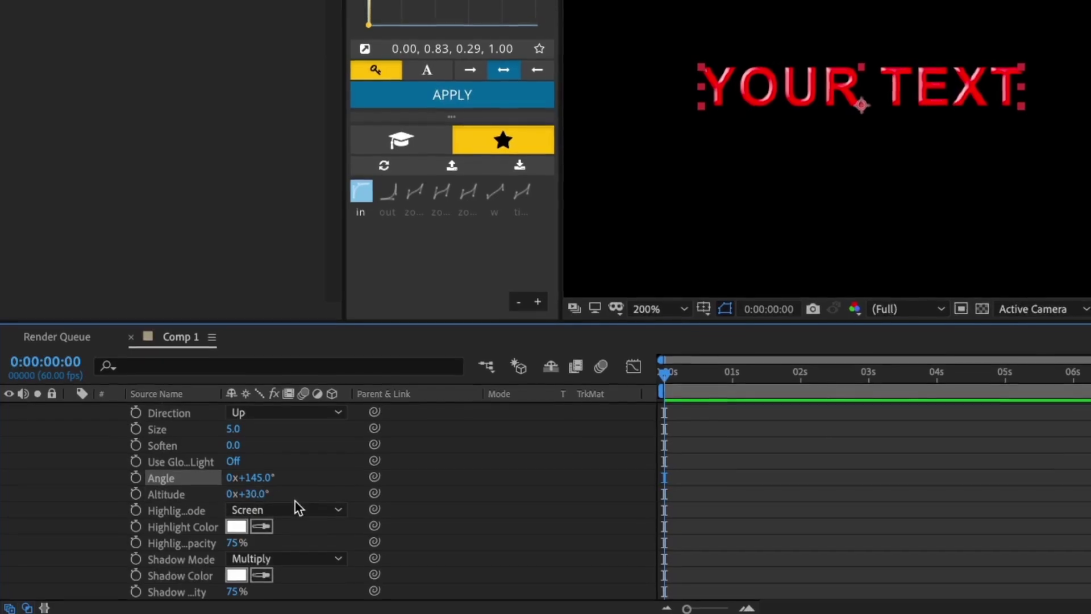
left_click(688, 462)
scroll(765, 110, "up", 1)
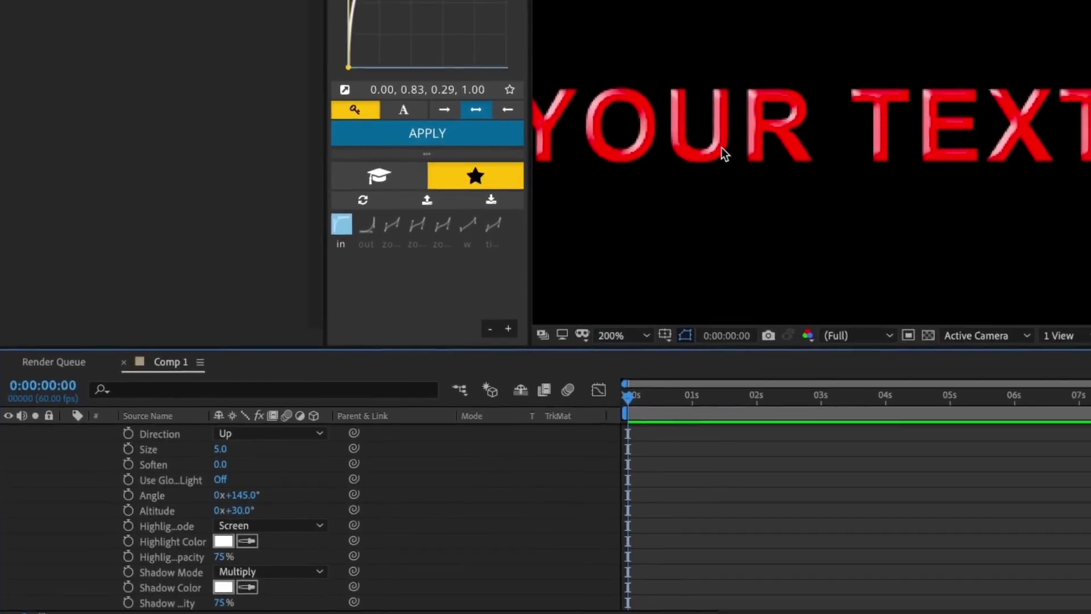
scroll(720, 151, "down", 2)
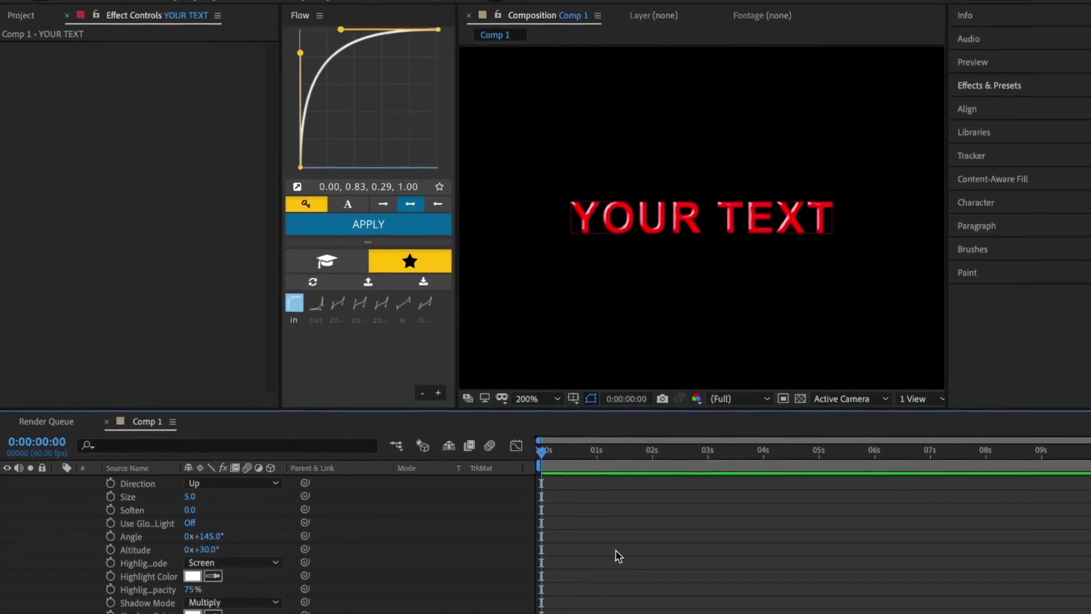
scroll(614, 550, "up", 3)
scroll(599, 534, "down", 2)
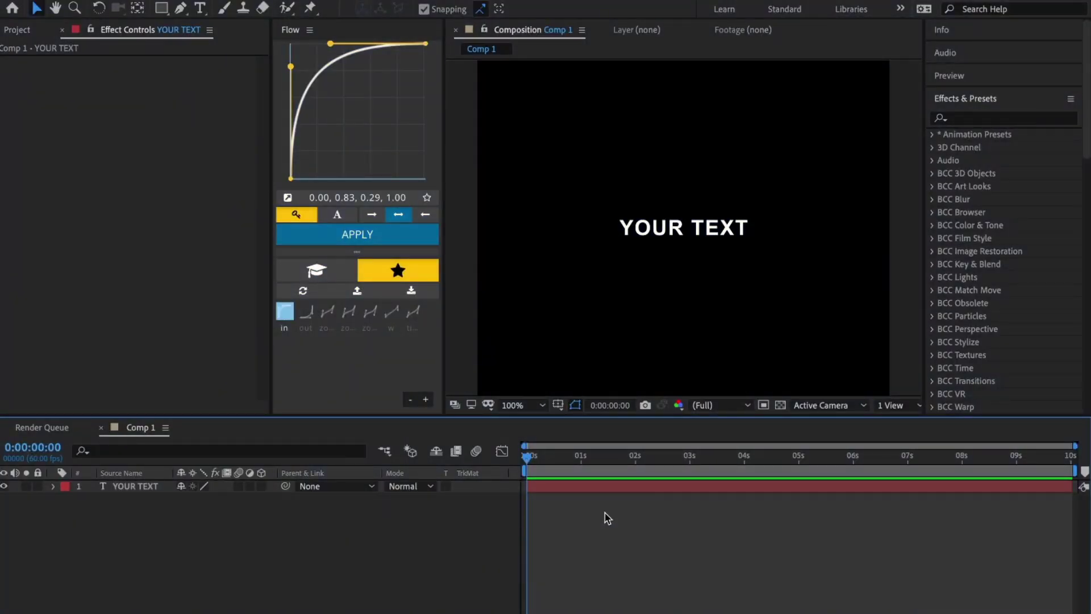
Step: Create an adjustment layer above the white YOUR TEXT layer and apply Gradient Ramp to it
left_click(591, 484)
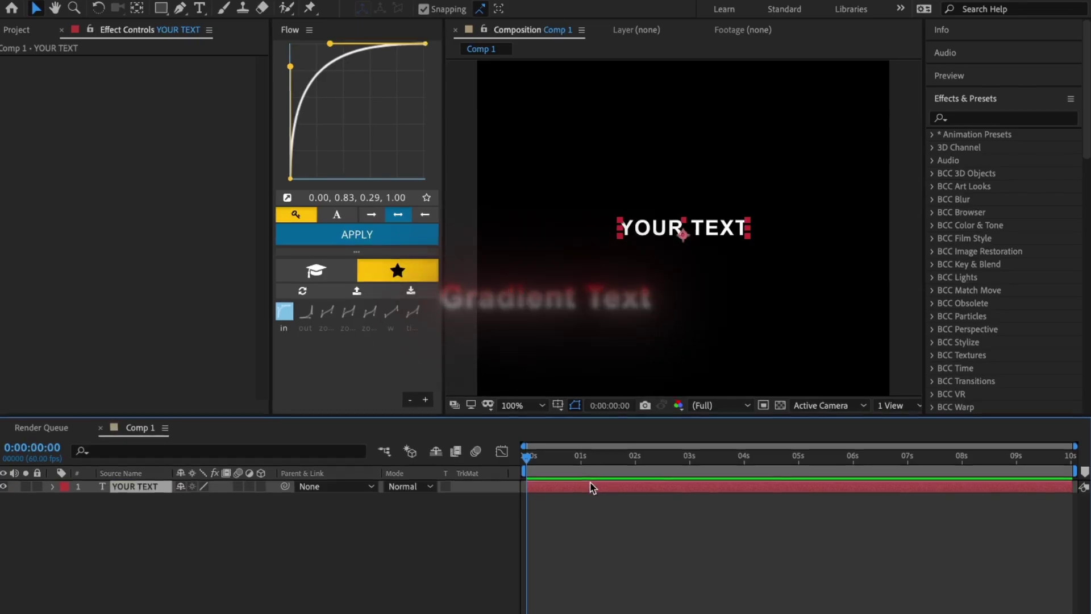
key("ctrl+alt+y")
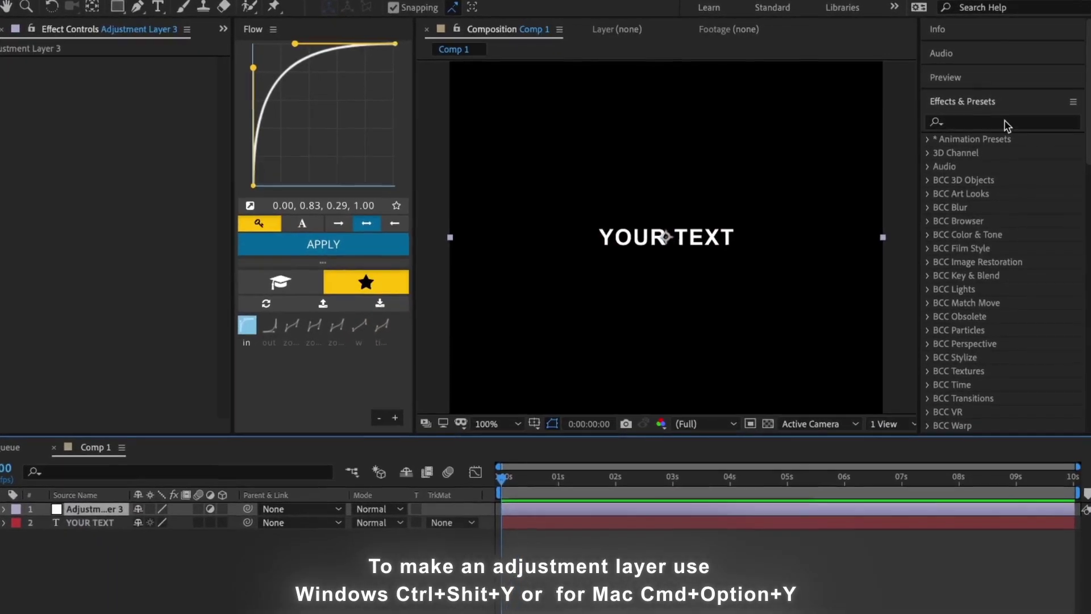
left_click(1006, 123)
type("gradient r")
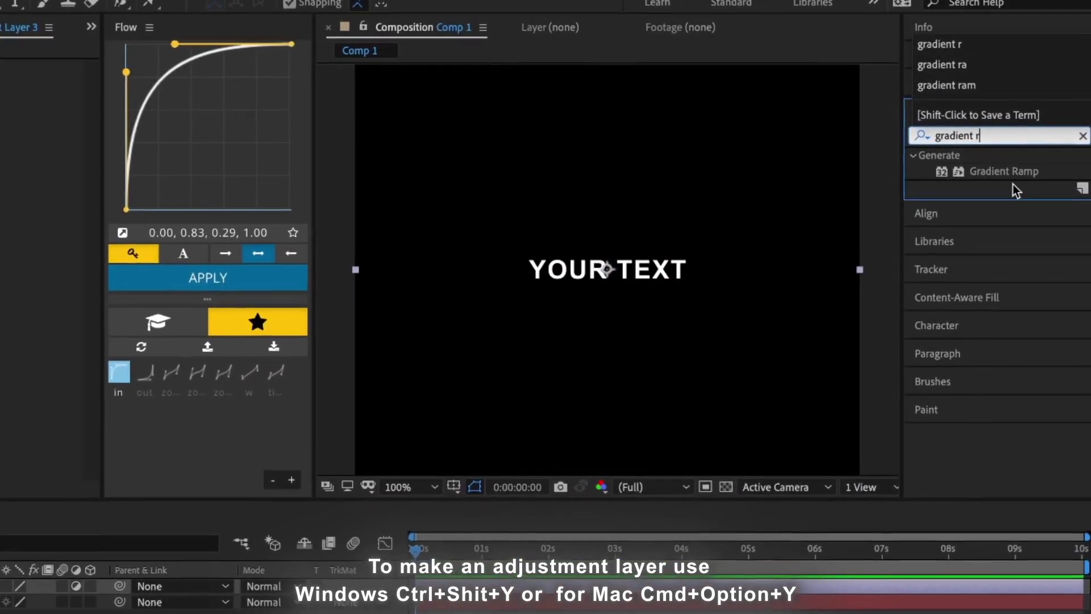
type("a")
double_click(1003, 171)
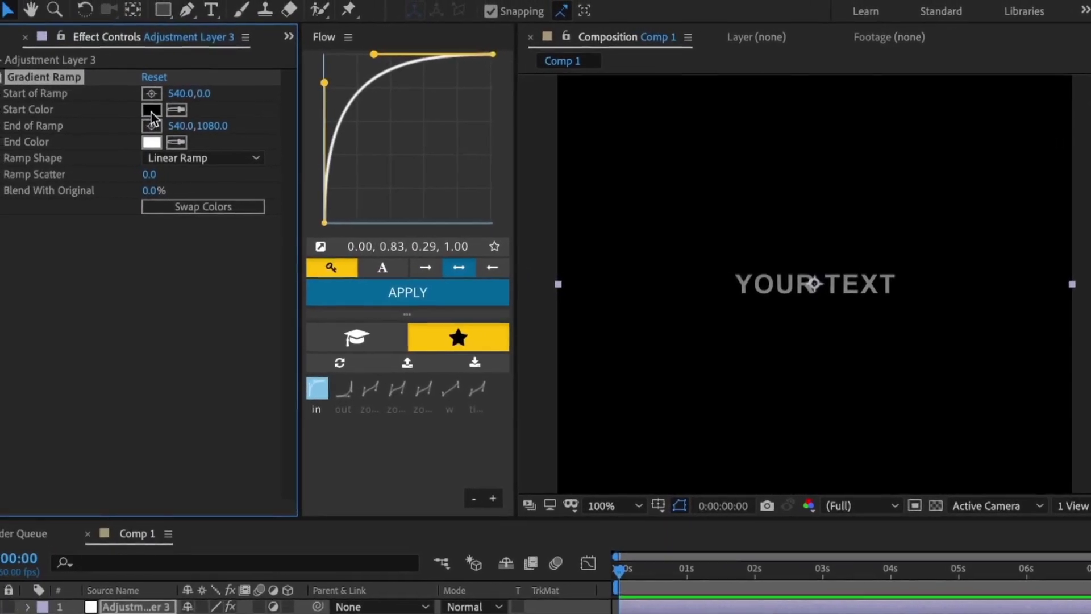
Step: Swap the Gradient Ramp colors and set the start color to red (FF0000)
left_click(204, 207)
left_click(152, 110)
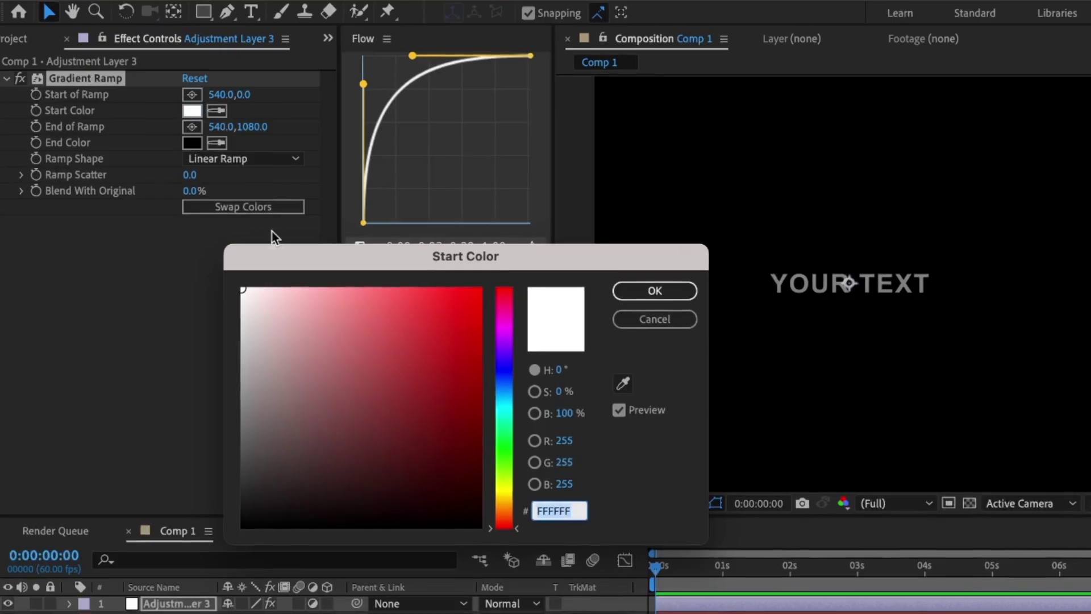
left_click(338, 331)
left_click_drag(339, 331, 680, 185)
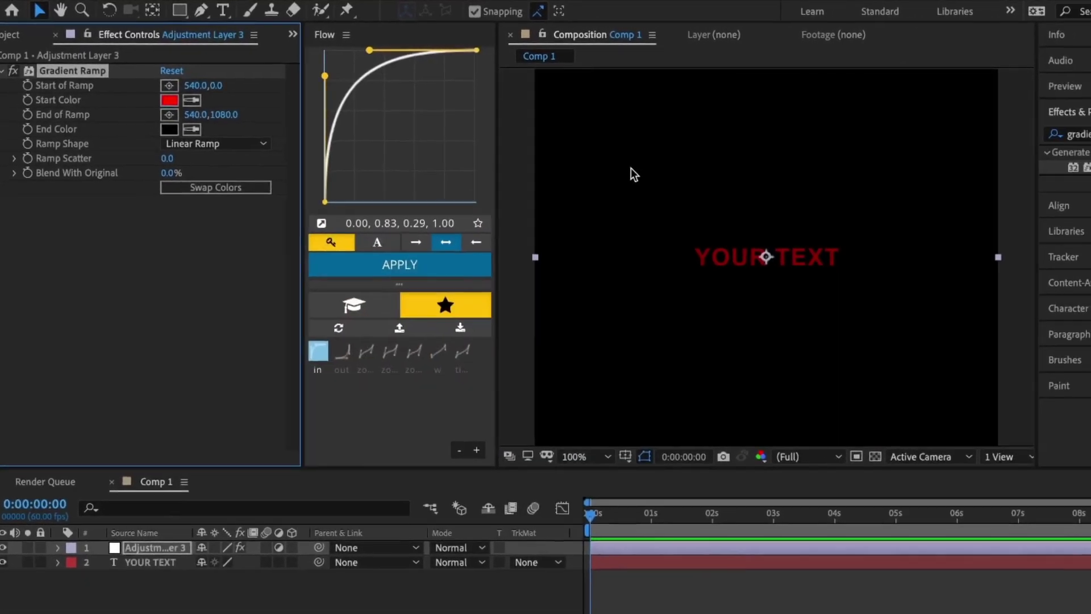
Step: Position the ramp from 540,514 to 540,565 across the text and set its end color to white (FFFFFF)
left_click_drag(216, 85, 596, 156)
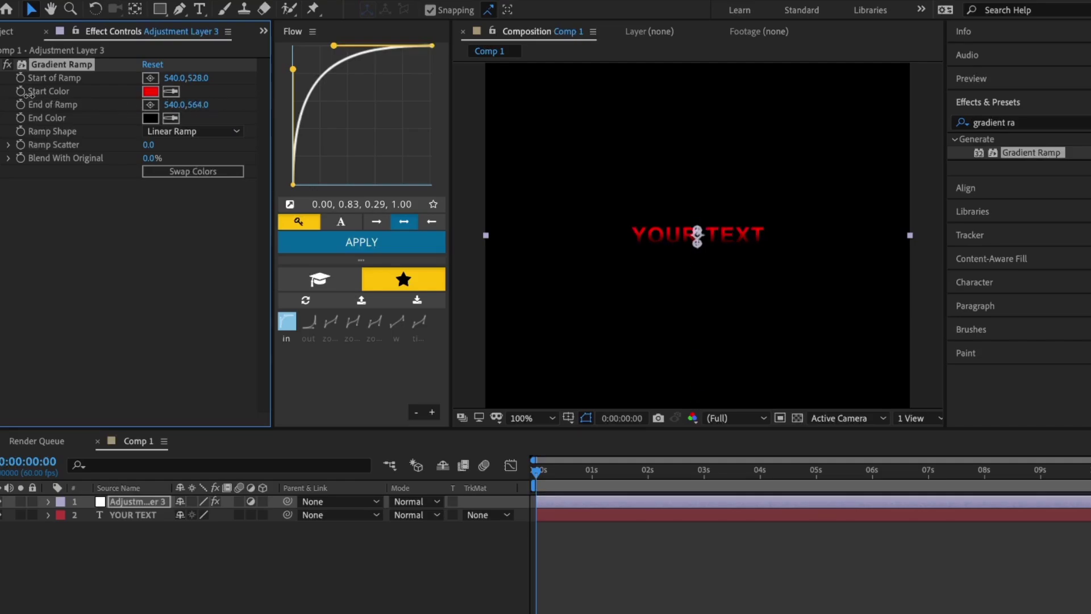
left_click(147, 116)
left_click_drag(340, 357, 111, 152)
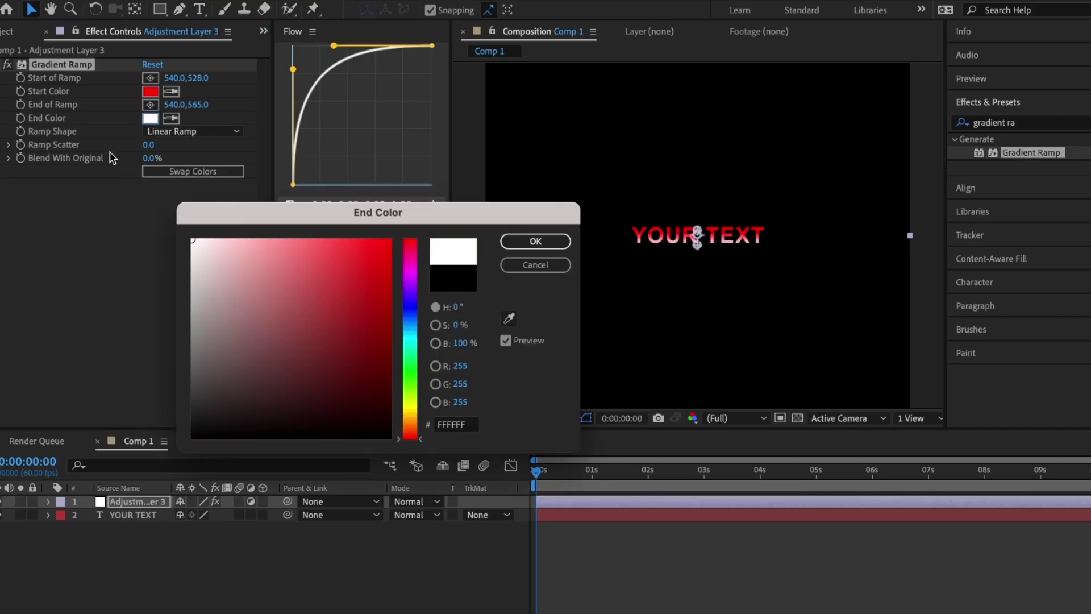
key("Return")
left_click_drag(199, 77, 192, 77)
left_click(606, 587)
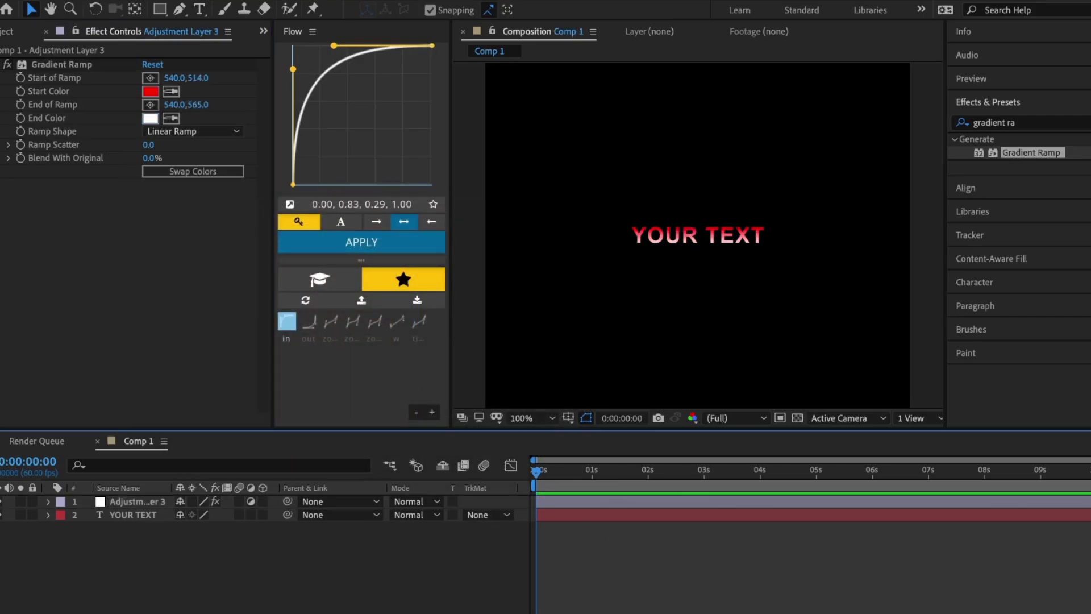
Step: Change the Gradient Ramp start color to green (00FF01)
left_click(151, 91)
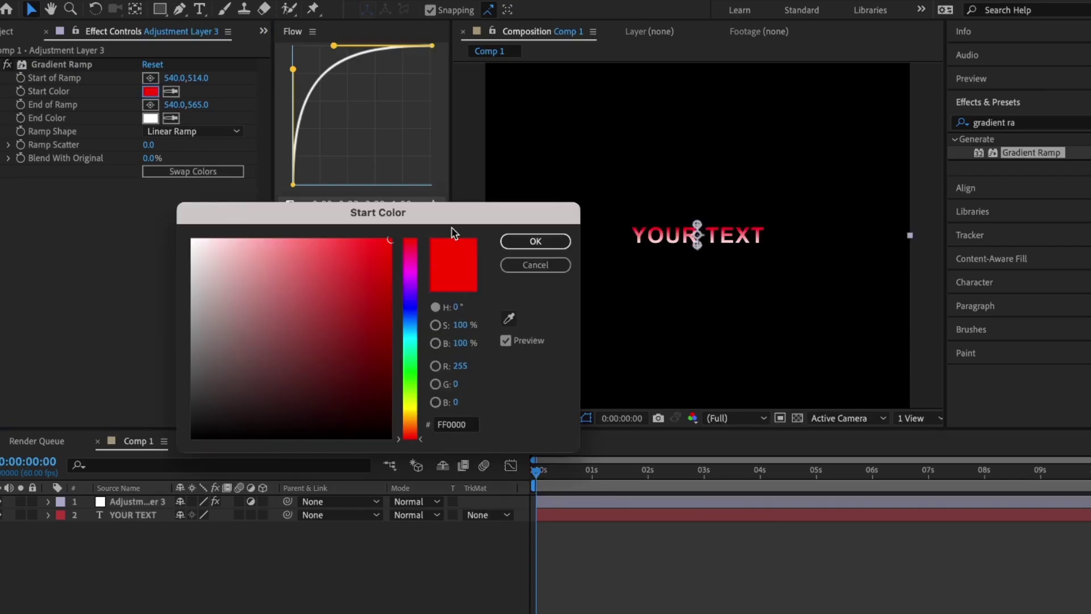
left_click_drag(405, 368, 407, 370)
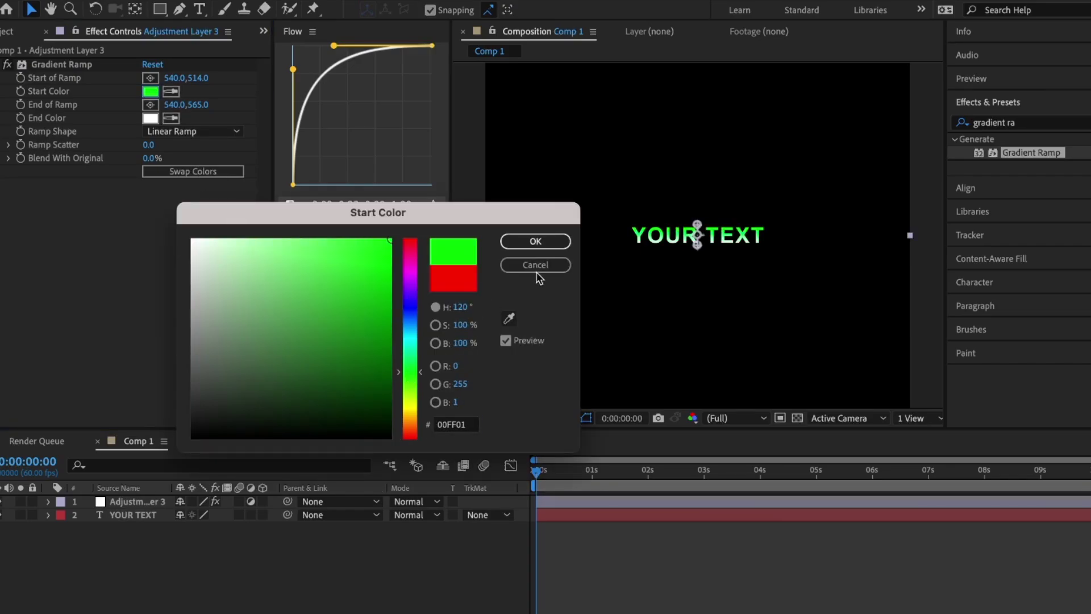
left_click(524, 243)
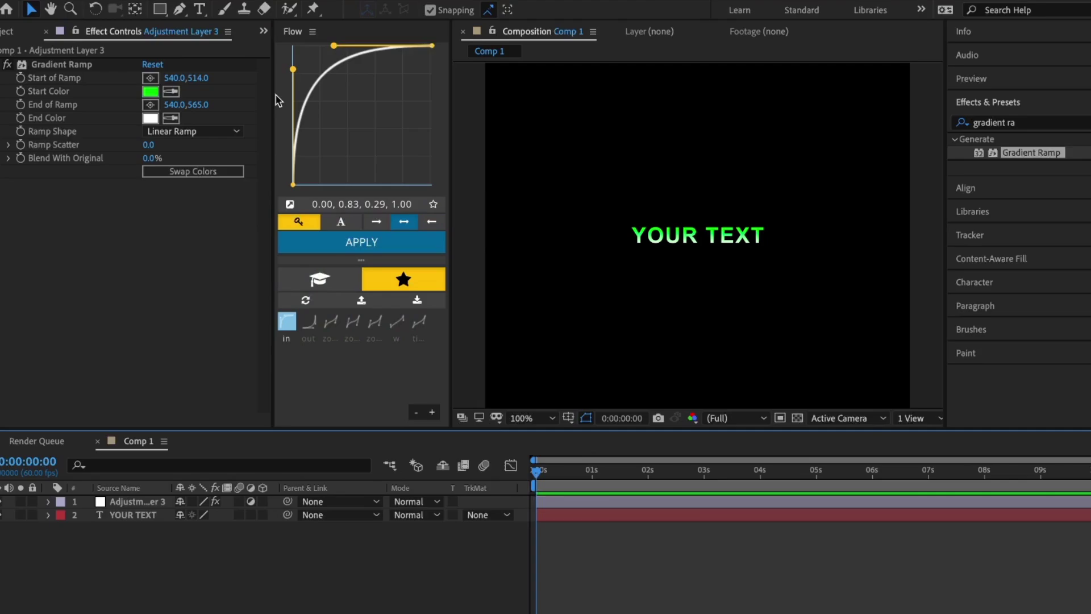
Step: Change the Gradient Ramp start color to yellow
left_click(151, 91)
left_click_drag(408, 378, 407, 414)
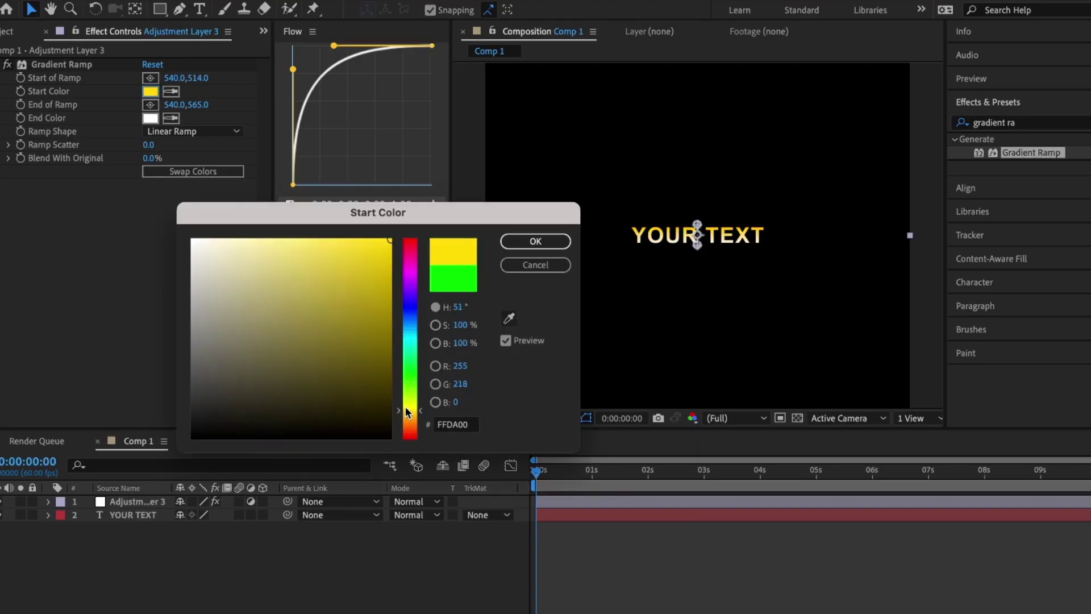
left_click(534, 243)
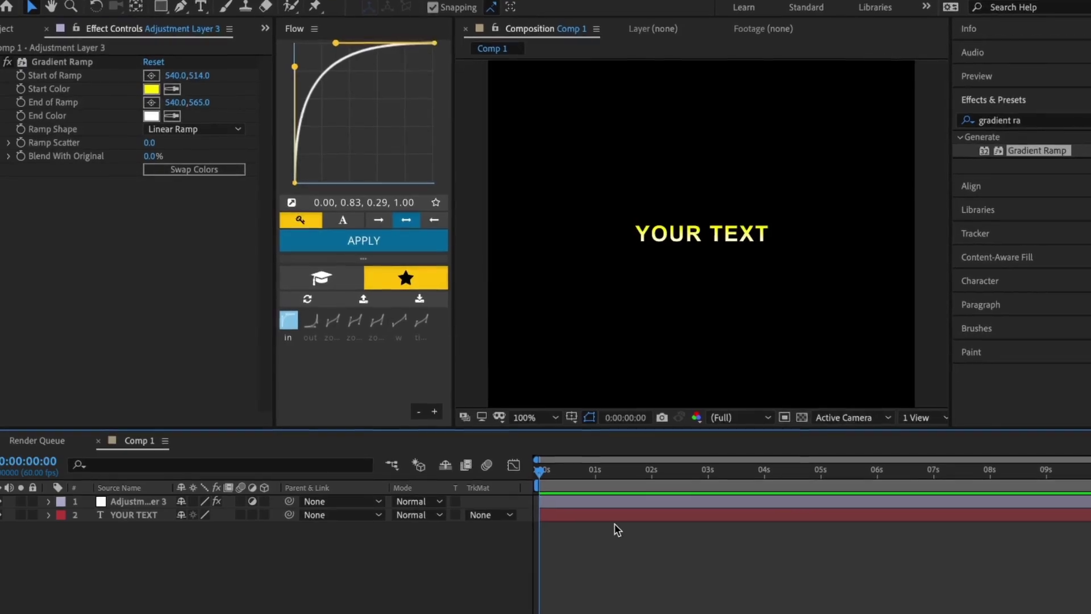
Step: Set the adjustment layer's scale to 29% horizontally and 100% vertically, and shift it toward the end of the text
left_click(605, 501)
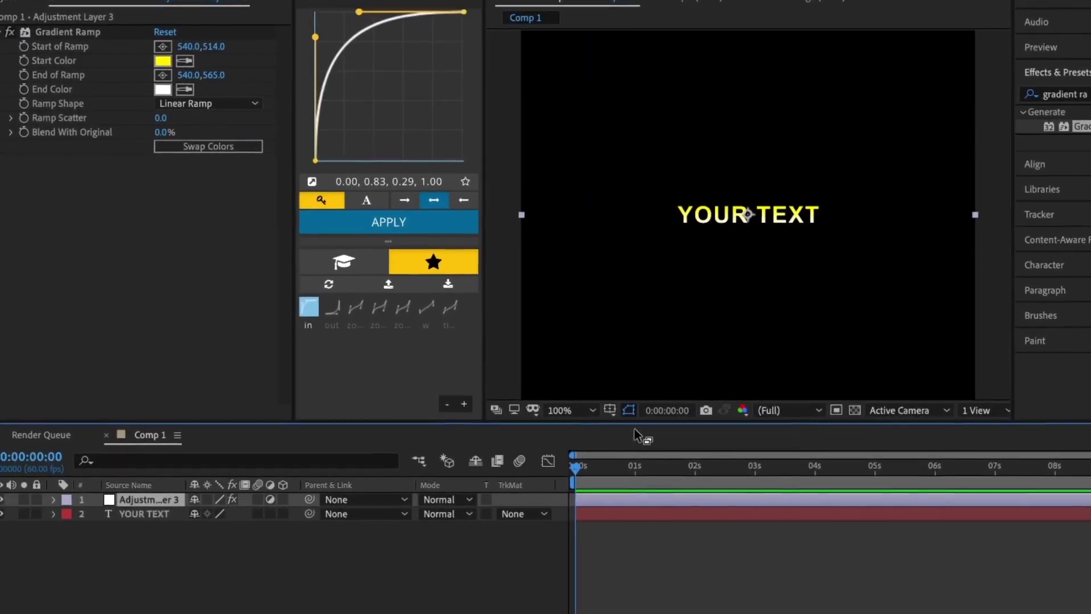
key("s")
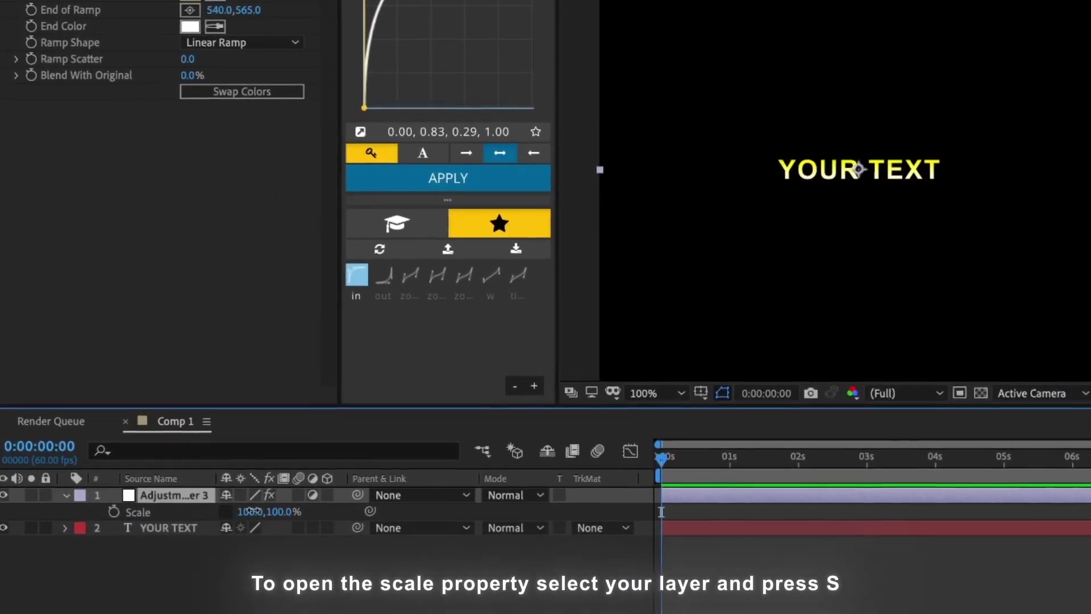
left_click_drag(250, 511, 190, 511)
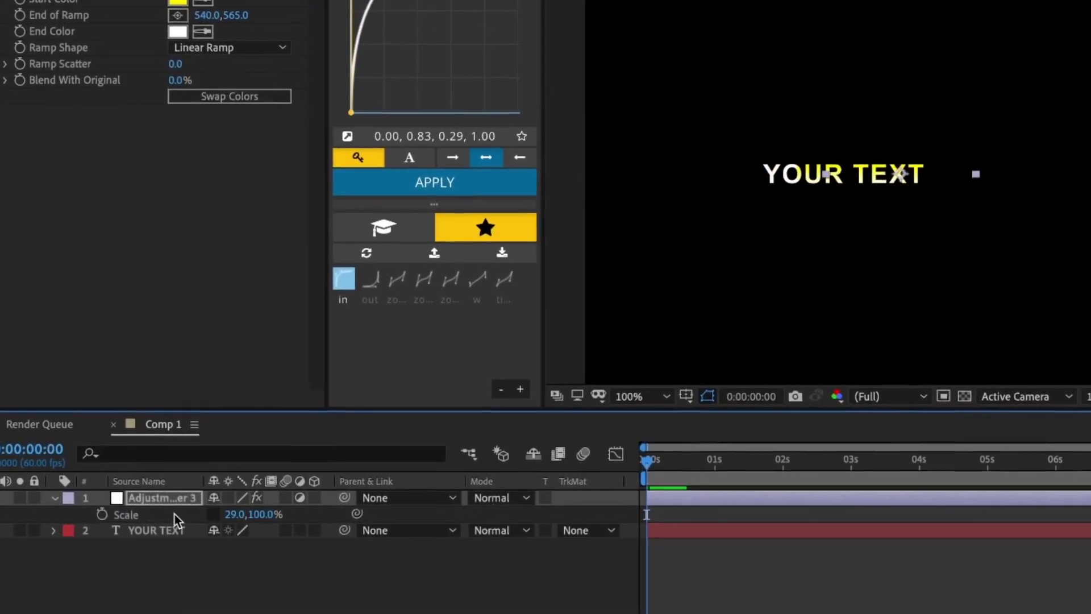
Step: Move the adjustment layer over the word TEXT and set its horizontal scale to 15% so that it covers only that word
key("shift+Right")
key("shift+Right")
key("shift+Right")
key("shift+Right")
key("shift+Right")
key("shift+Right")
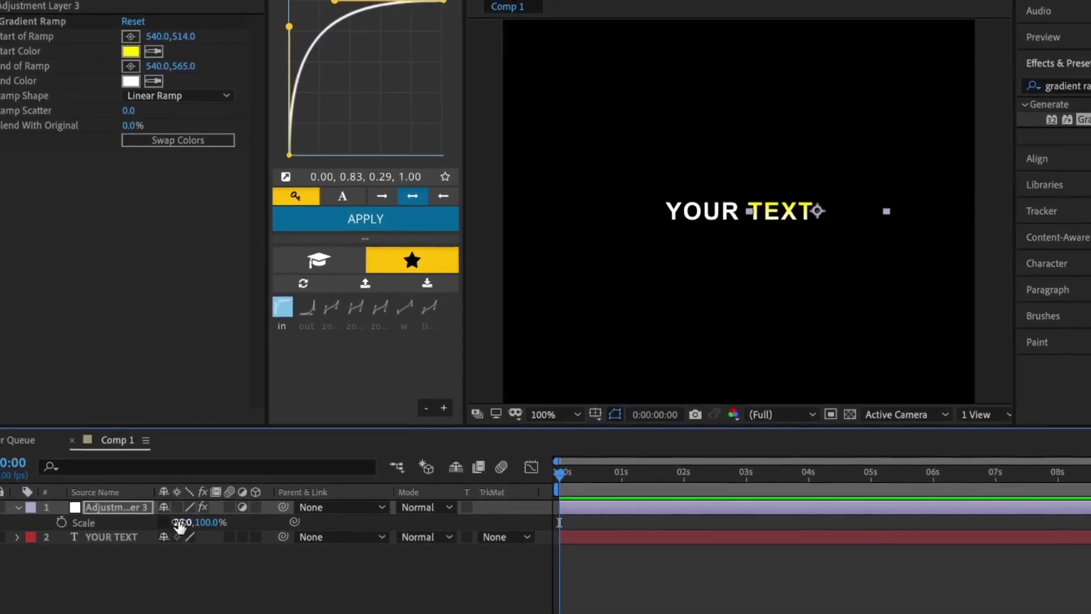
left_click_drag(179, 525, 148, 523)
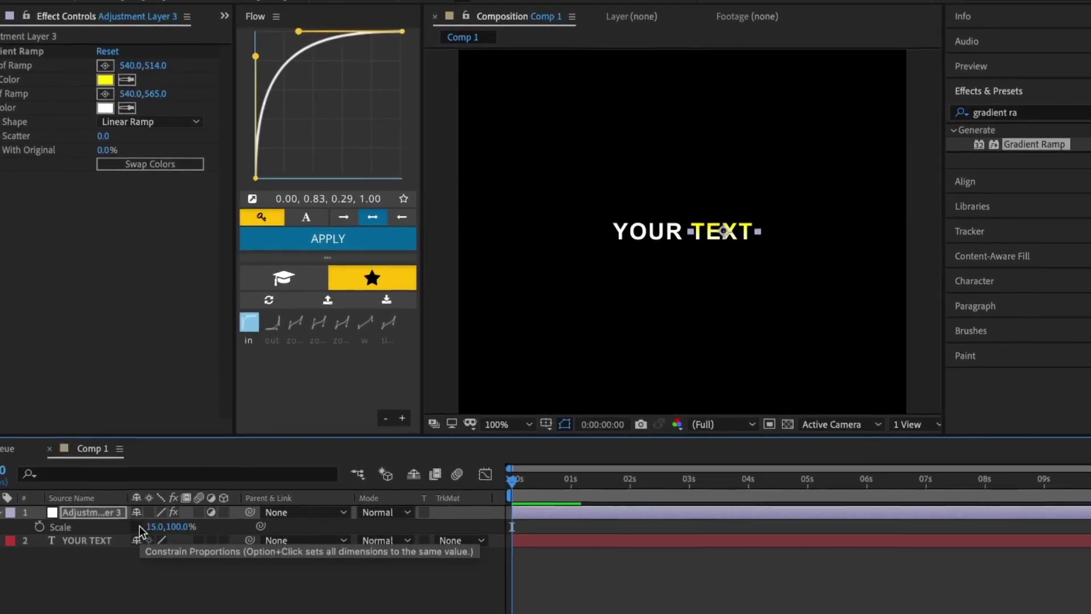
left_click(452, 578)
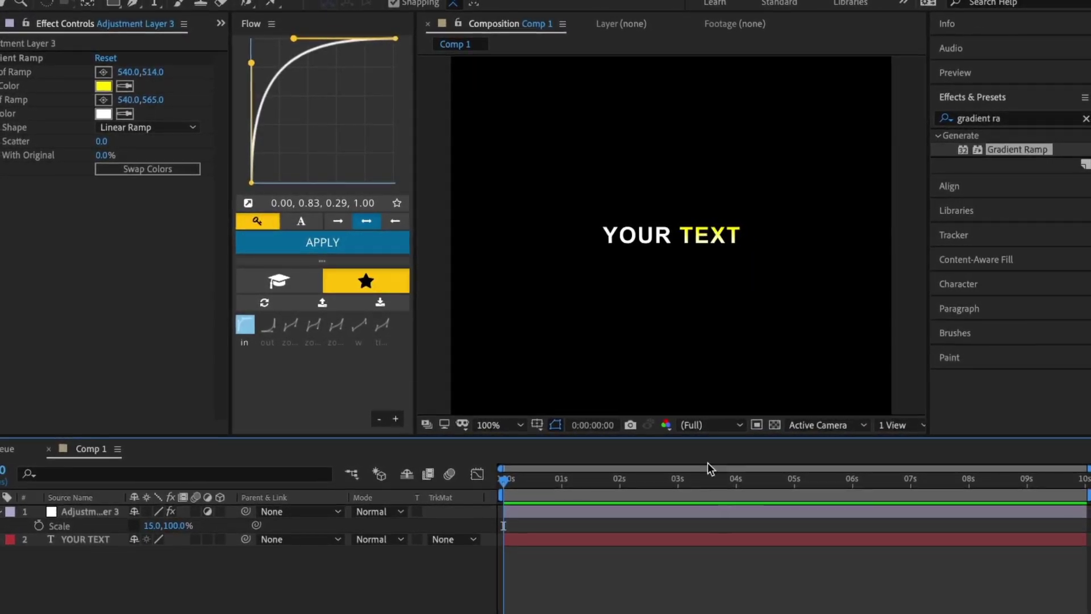
Step: Widen the adjustment layer to 57% and place a duplicate of the YOUR TEXT layer above it
left_click(650, 509)
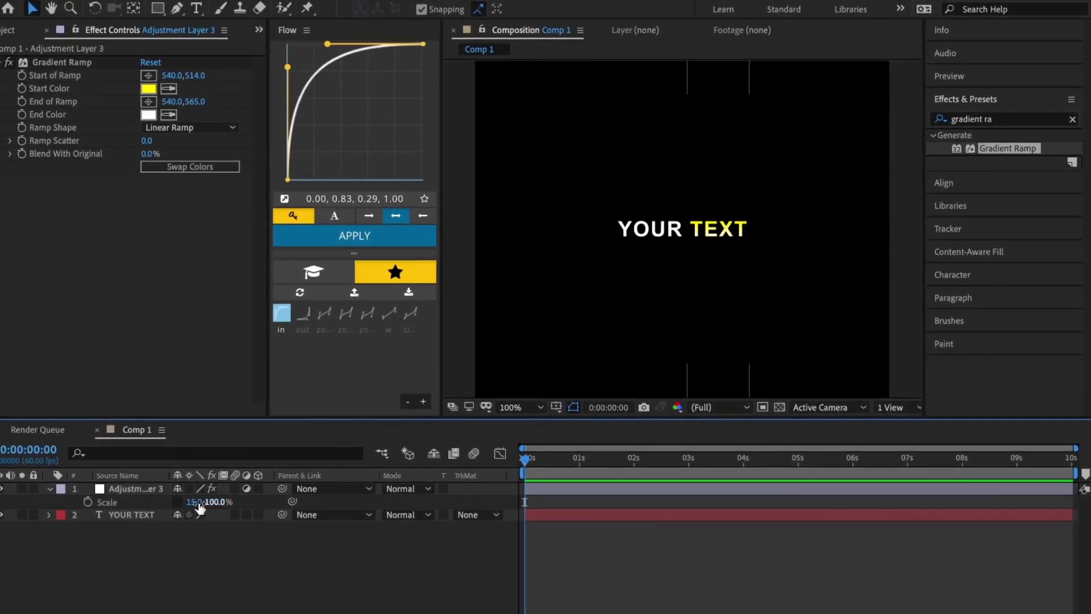
left_click_drag(197, 508, 717, 510)
left_click(717, 511)
key("ctrl+d")
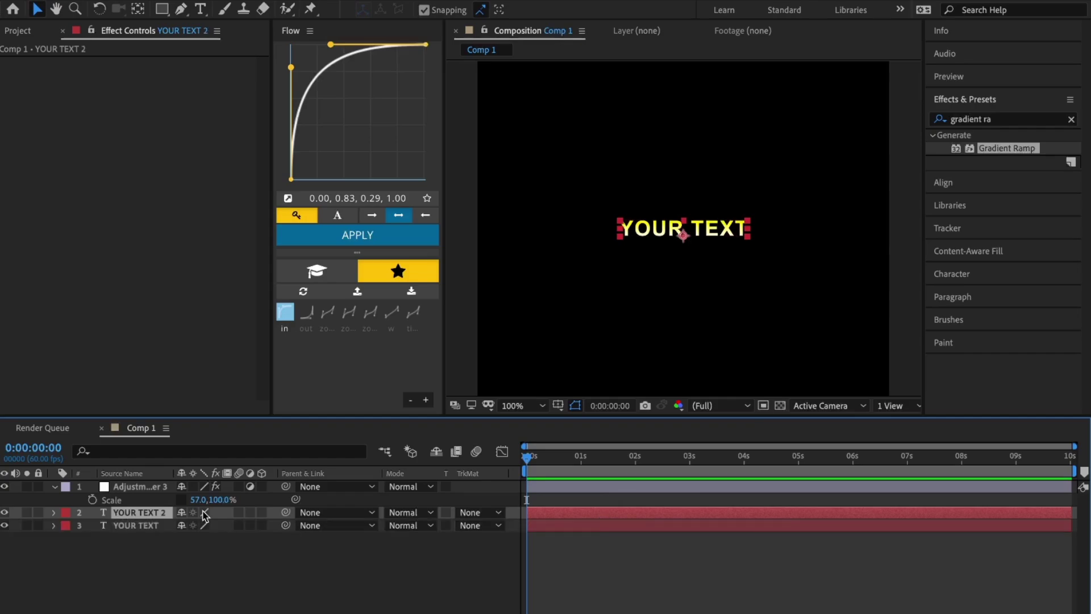
left_click_drag(146, 509, 143, 488)
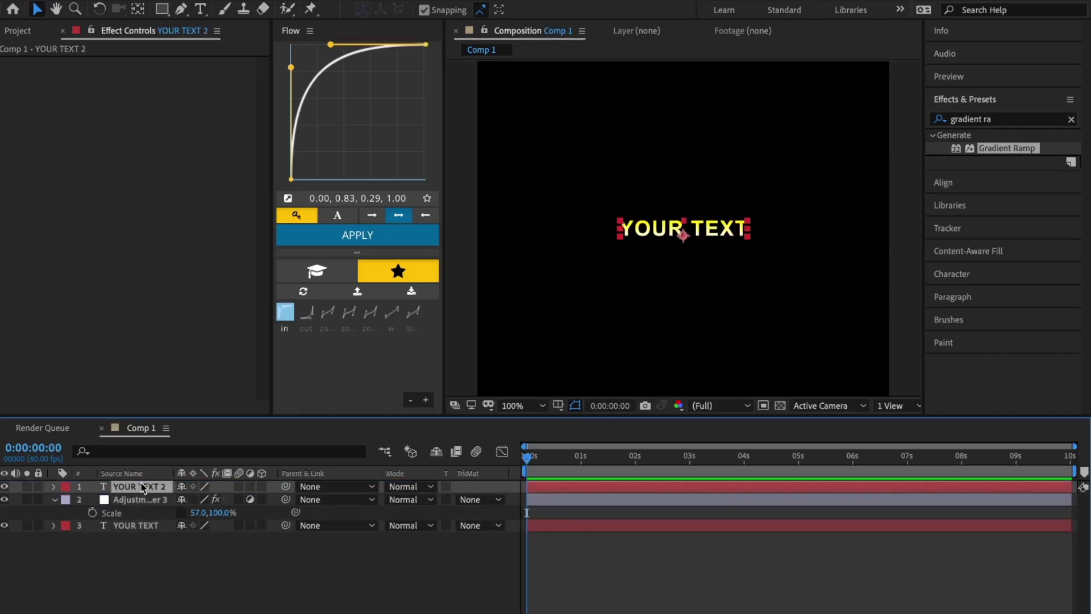
Step: Turn the duplicated text on the top layer into a white outline with no fill and a 2 px stroke
double_click(790, 481)
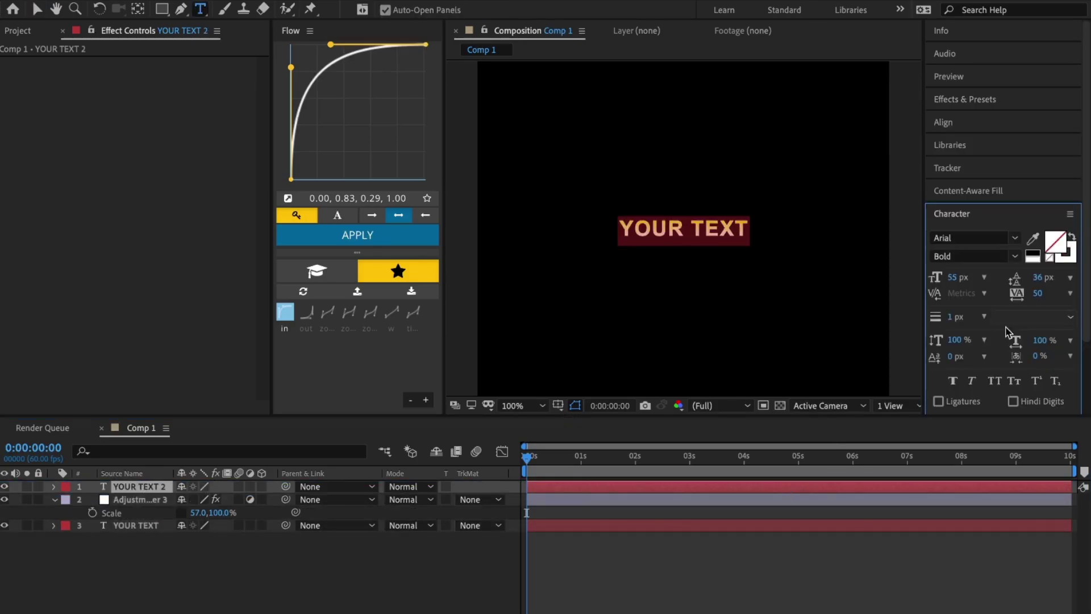
left_click(904, 528)
left_click(830, 487)
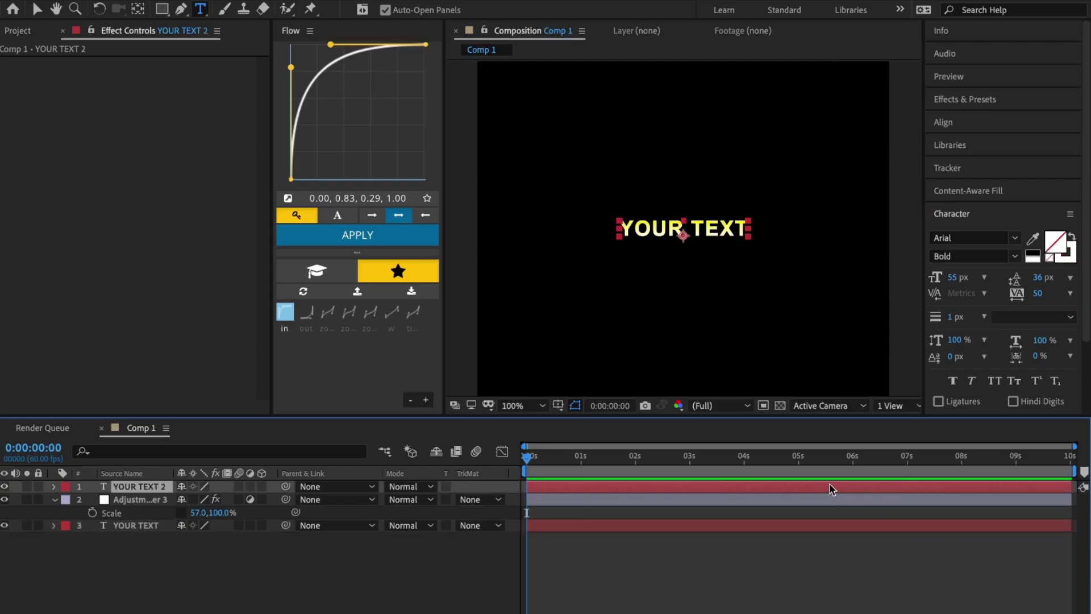
double_click(829, 484)
left_click(956, 318)
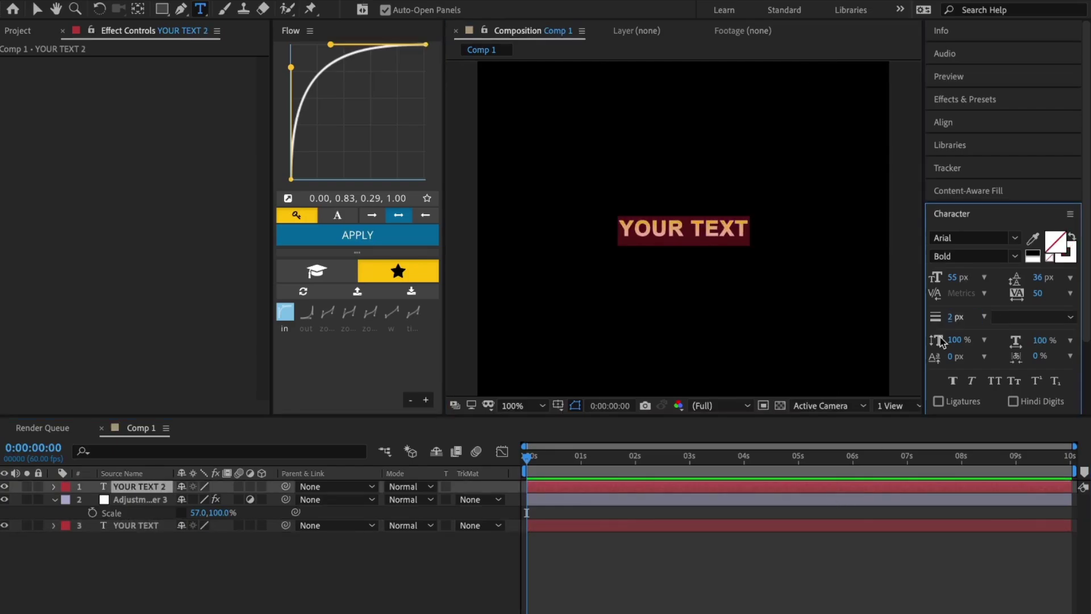
left_click(834, 612)
left_click(688, 487)
Step: Change the adjustment layer's Gradient Ramp start color to red (FF0000)
left_click(690, 501)
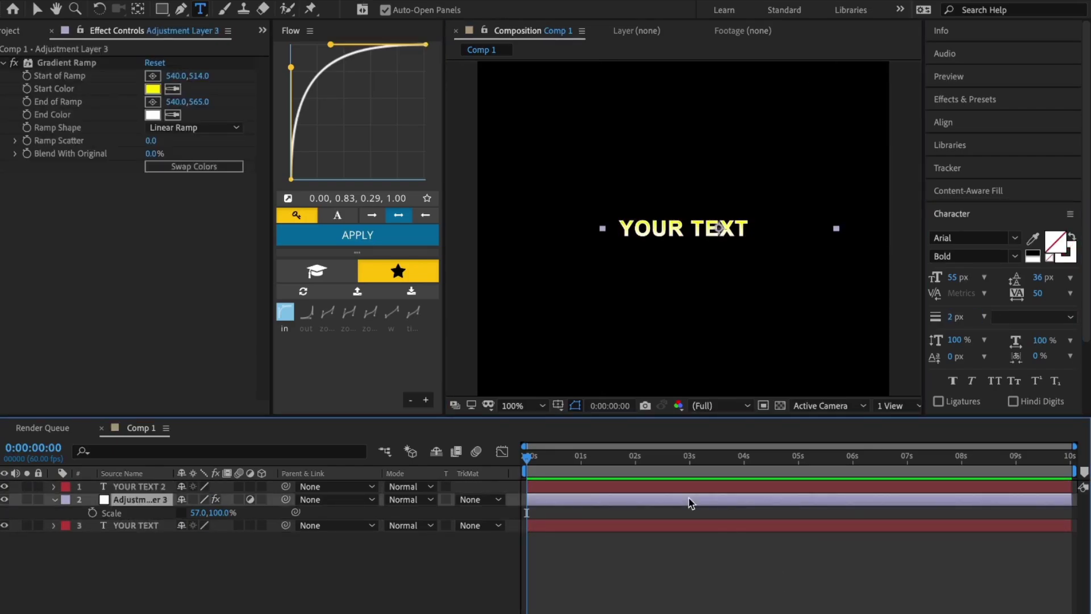
left_click(153, 89)
left_click_drag(405, 255, 404, 148)
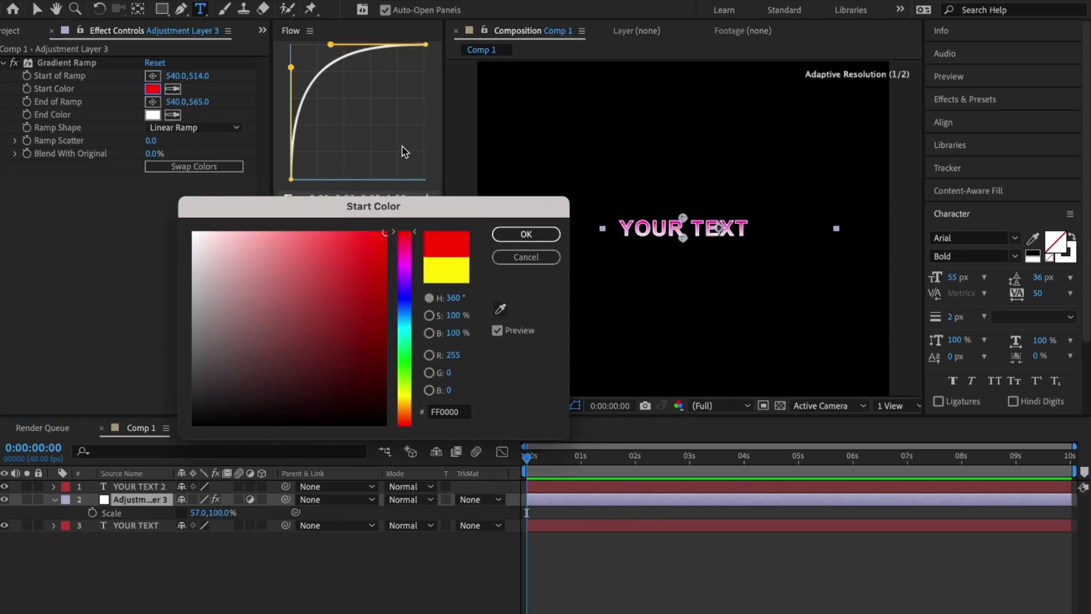
key("Return")
key("super+shift+a")
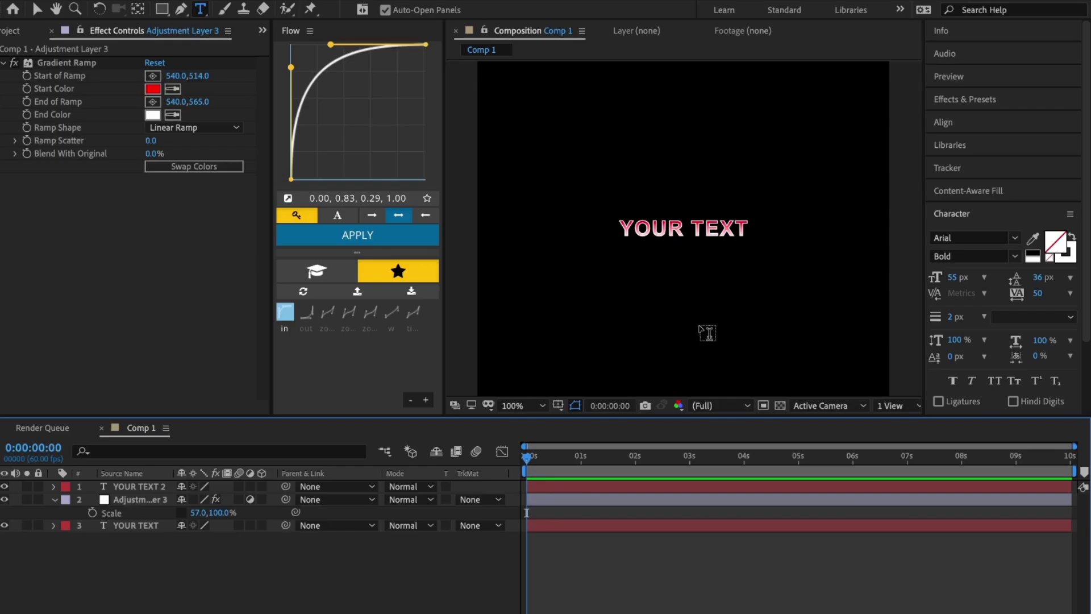
Step: Change the Gradient Ramp end color to black (000000)
left_click(152, 115)
type("000000")
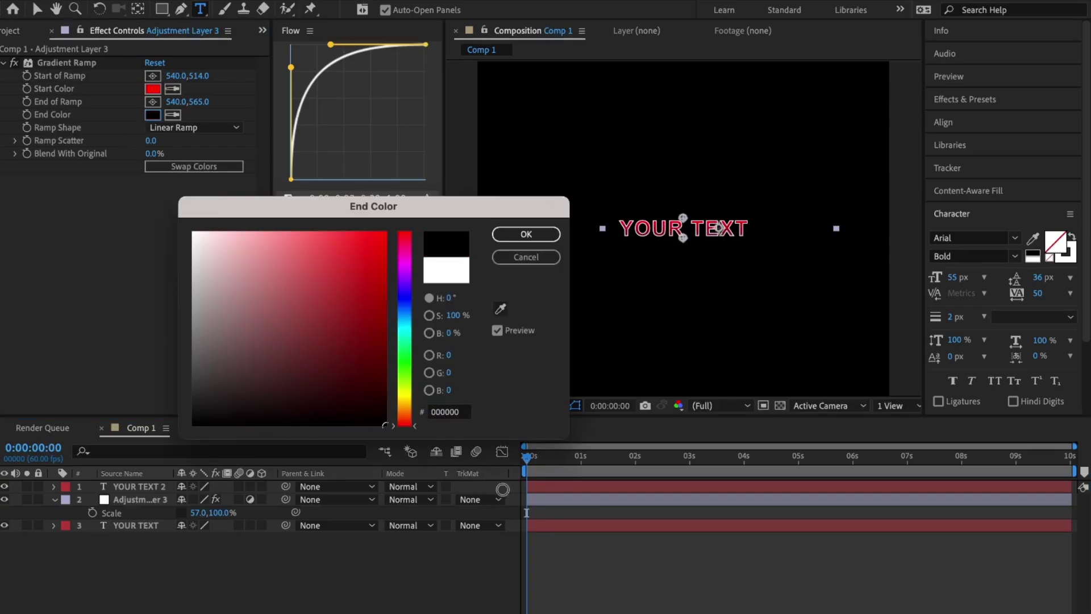
key("Return")
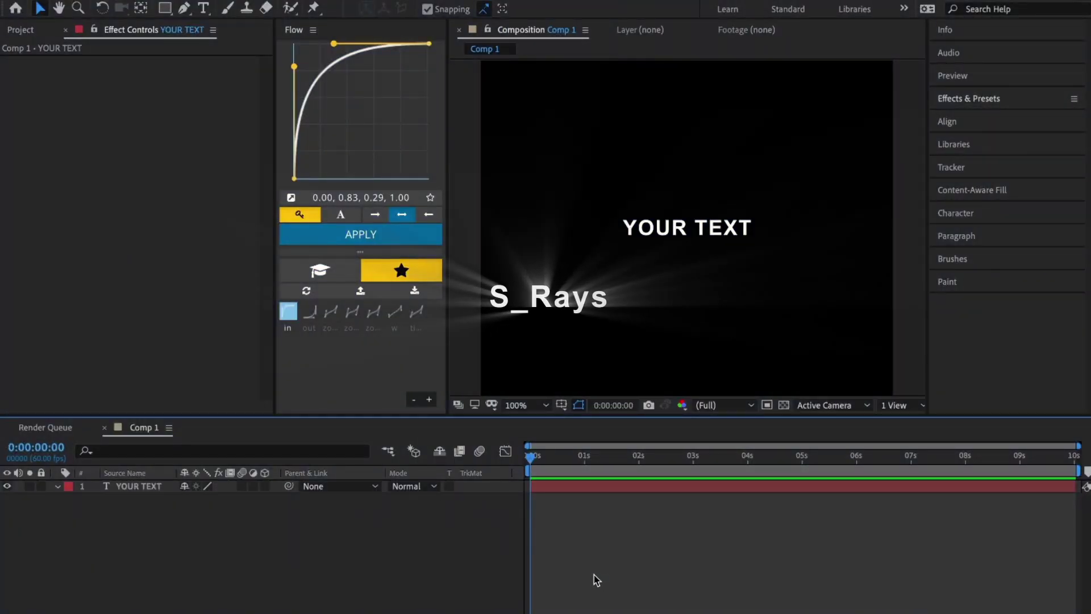
Step: Find the S_Rays effect and apply it to the YOUR TEXT layer
left_click(567, 487)
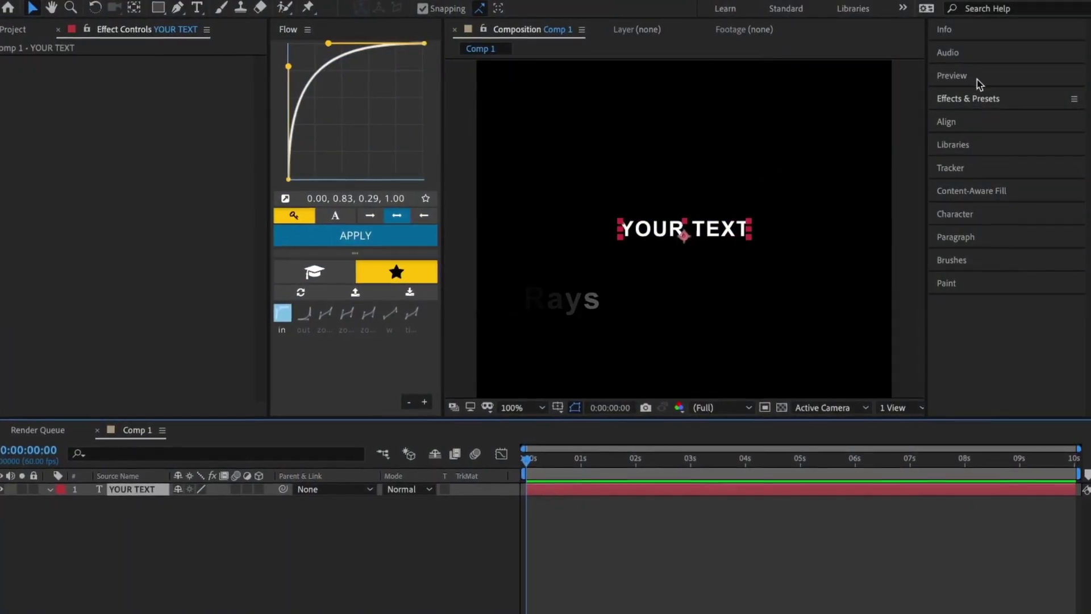
left_click(969, 99)
left_click(972, 119)
type("s_rays")
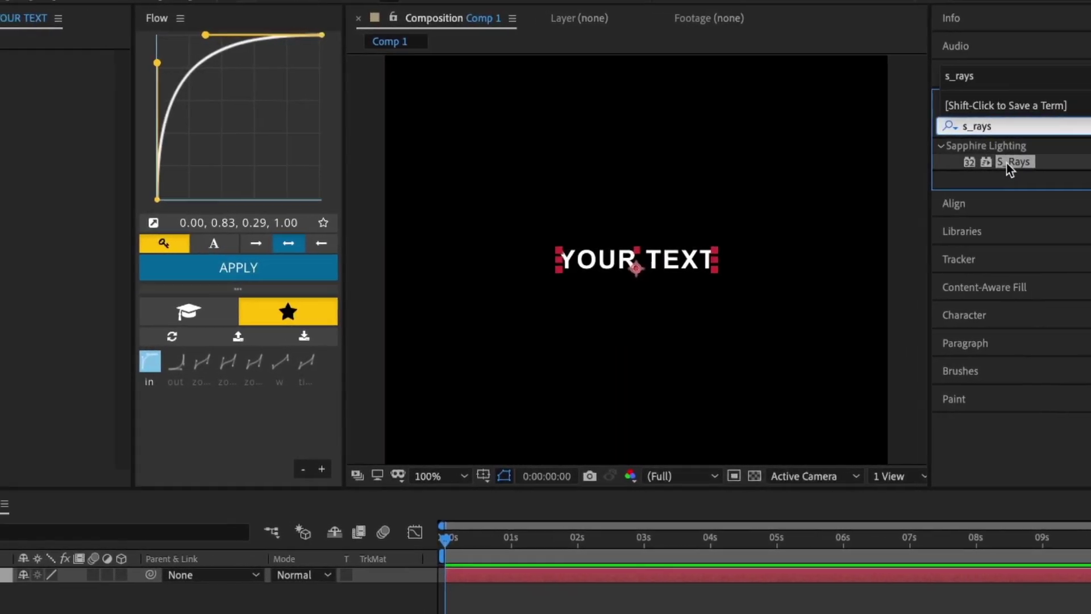
left_click_drag(991, 161, 596, 574)
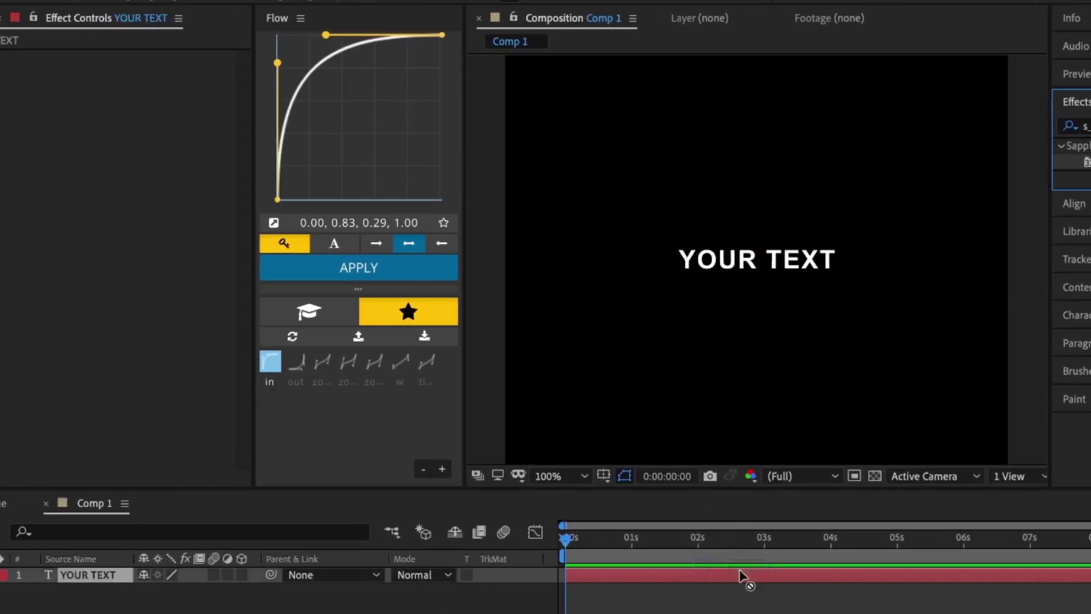
left_click_drag(741, 577, 725, 587)
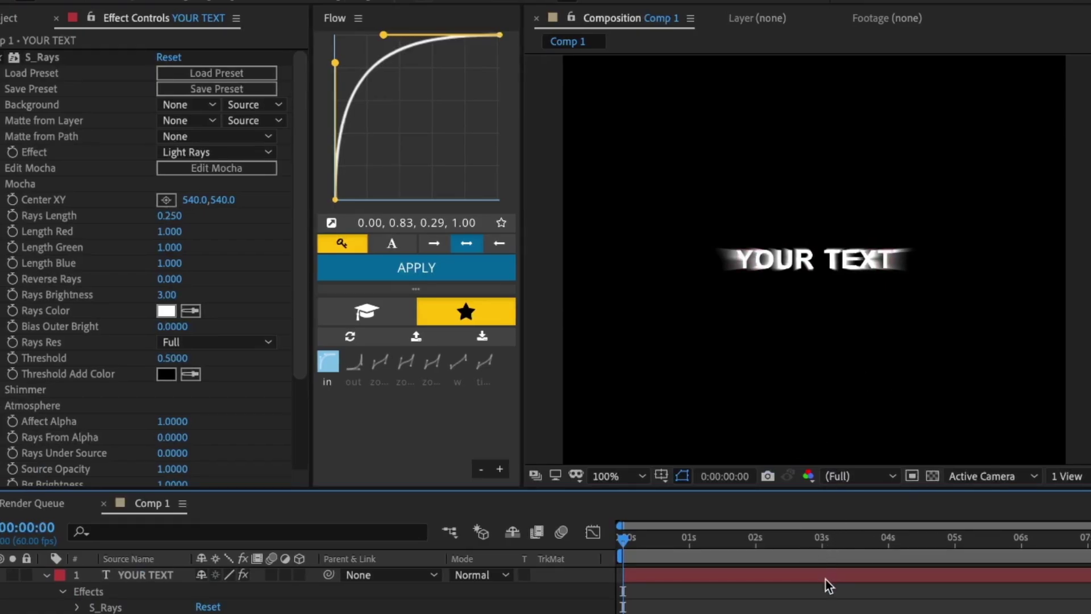
Step: Set the S_Rays effect's Rays Length to 0.910 and Rays Brightness to 1.50
left_click(825, 580)
left_click_drag(170, 215, 234, 221)
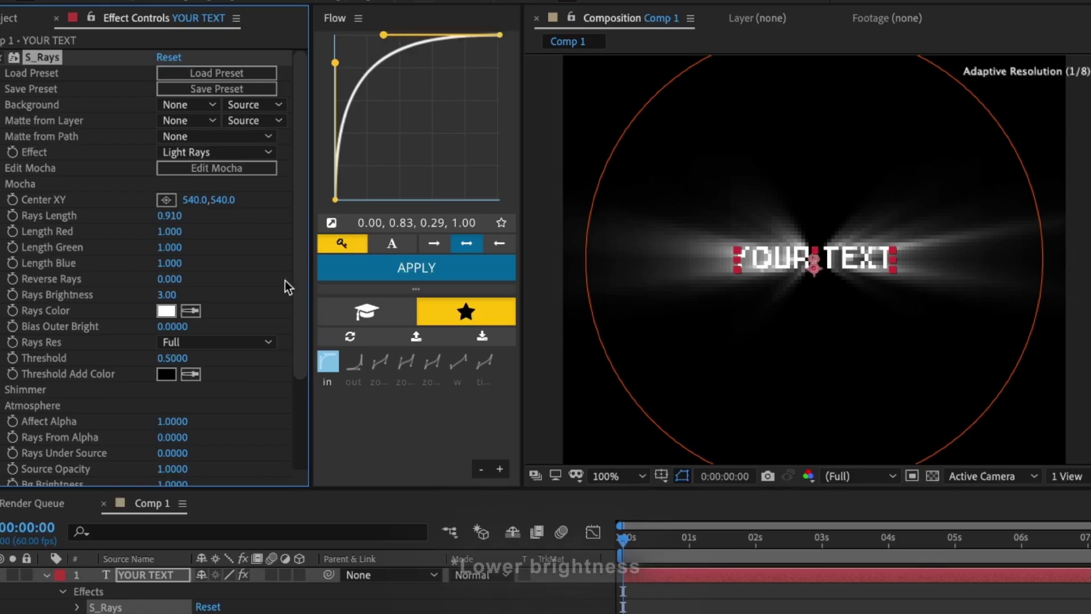
left_click(454, 611)
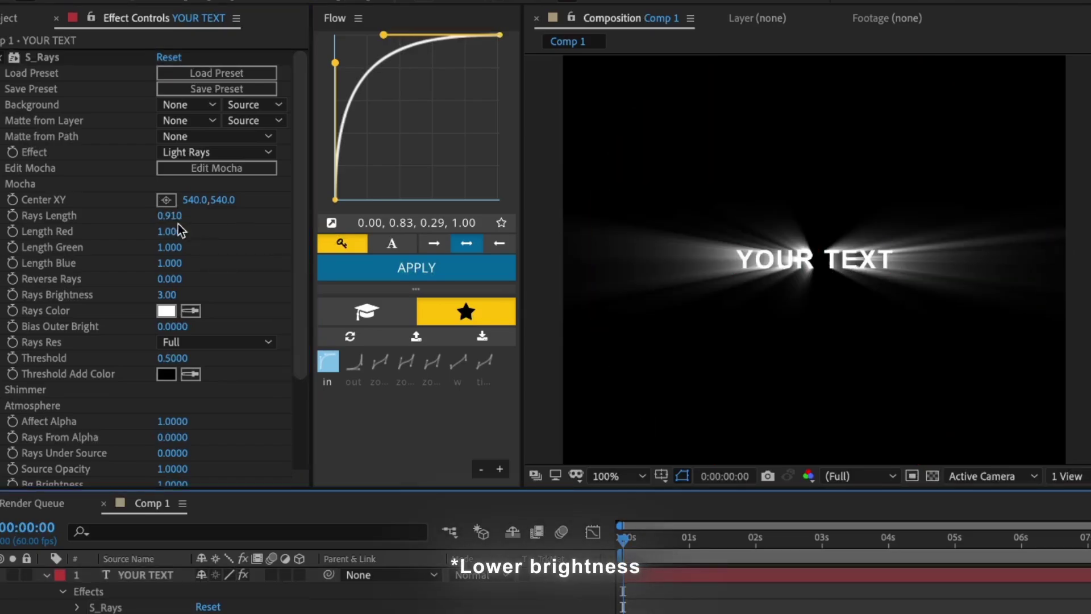
left_click(169, 296)
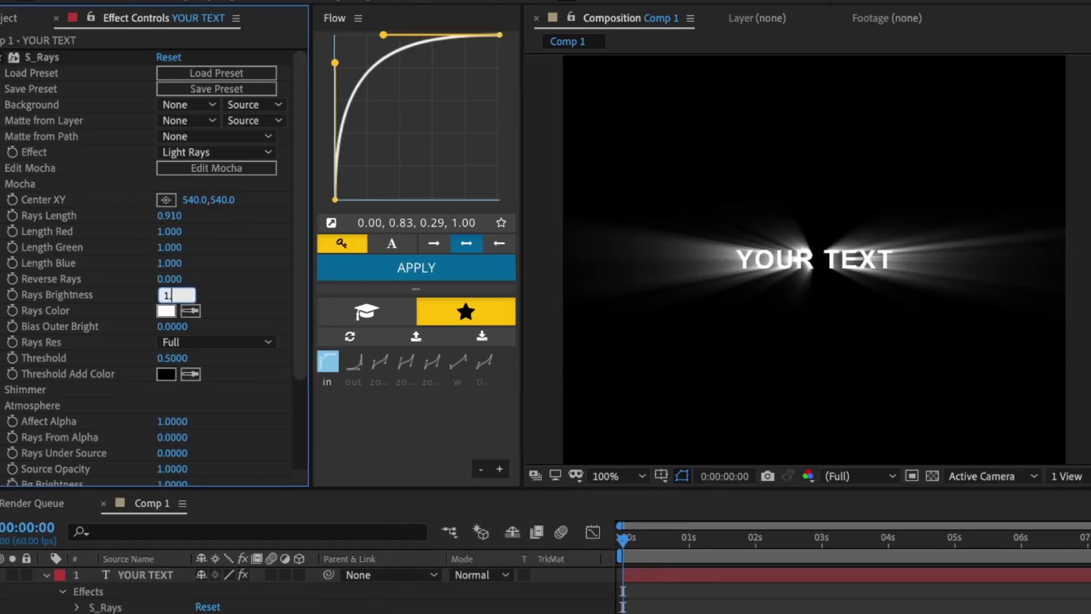
type("1.5")
key("Return")
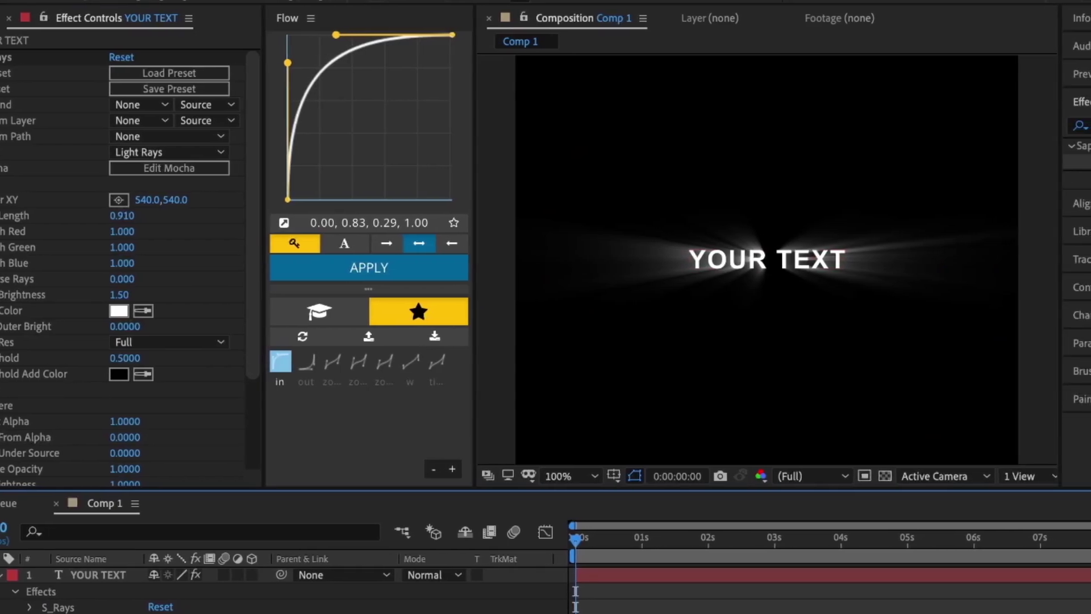
Step: Scrub through and play the composition to preview the light rays on the text
left_click_drag(575, 539, 268, 543)
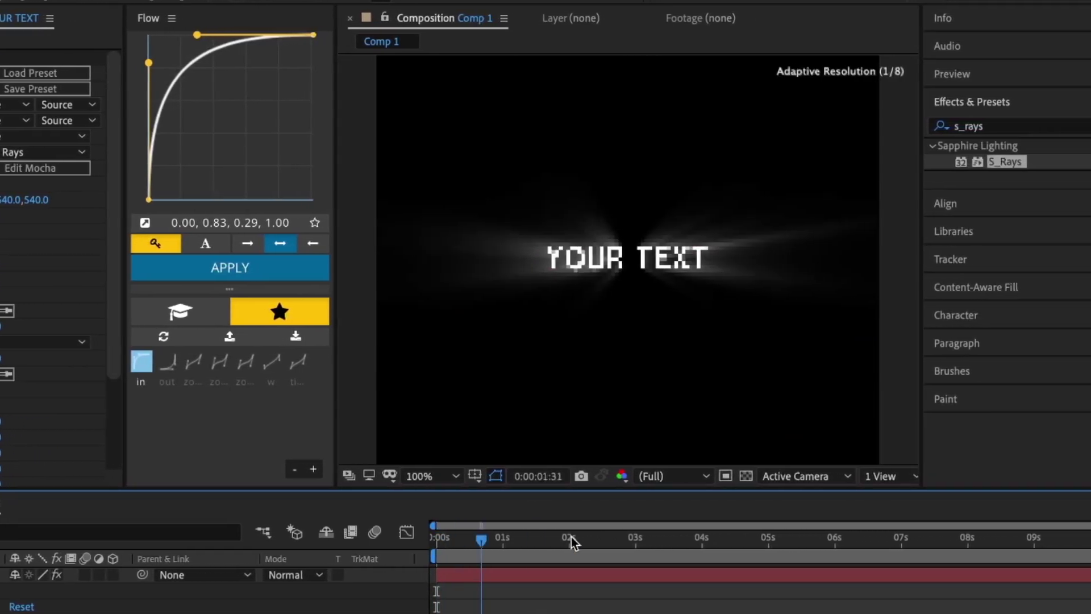
key("space")
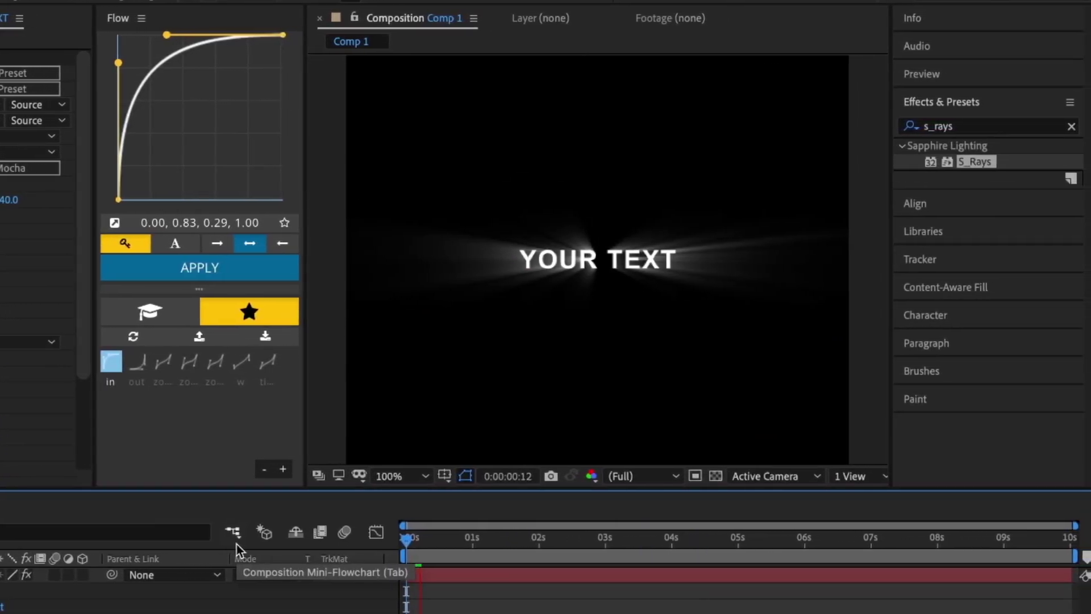
left_click_drag(423, 543, 378, 550)
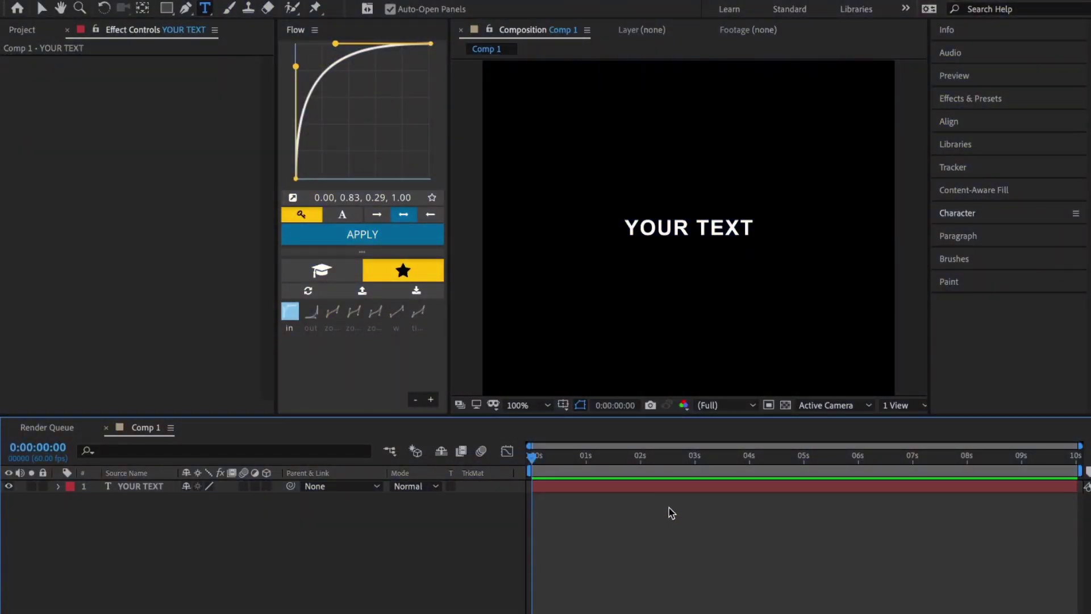
Step: Find the CC Burn Film effect and apply it to the YOUR TEXT layer
left_click(658, 487)
left_click(977, 100)
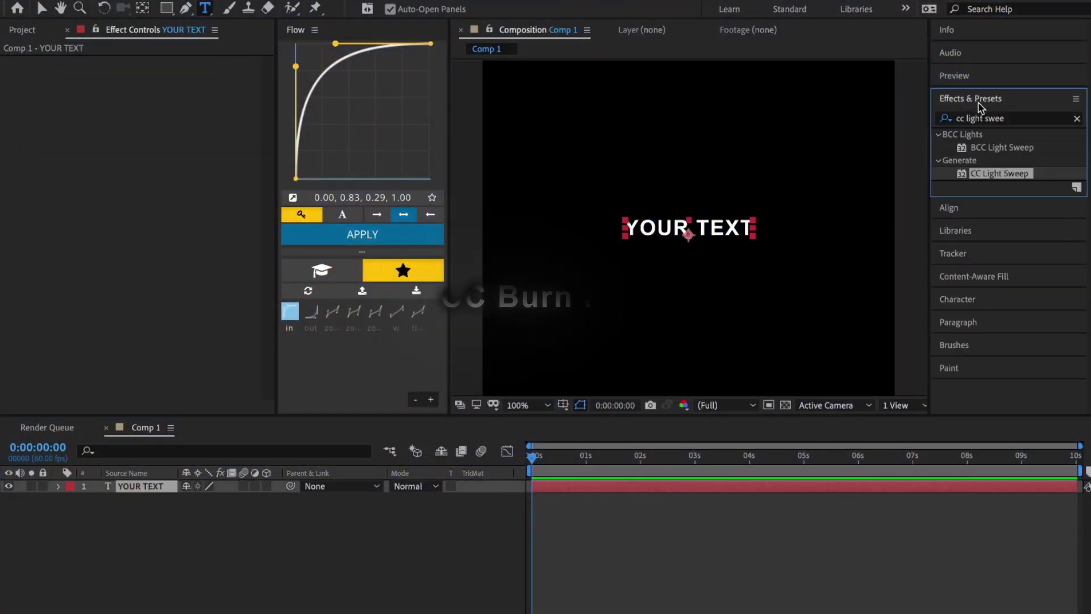
left_click(978, 118)
type("cc")
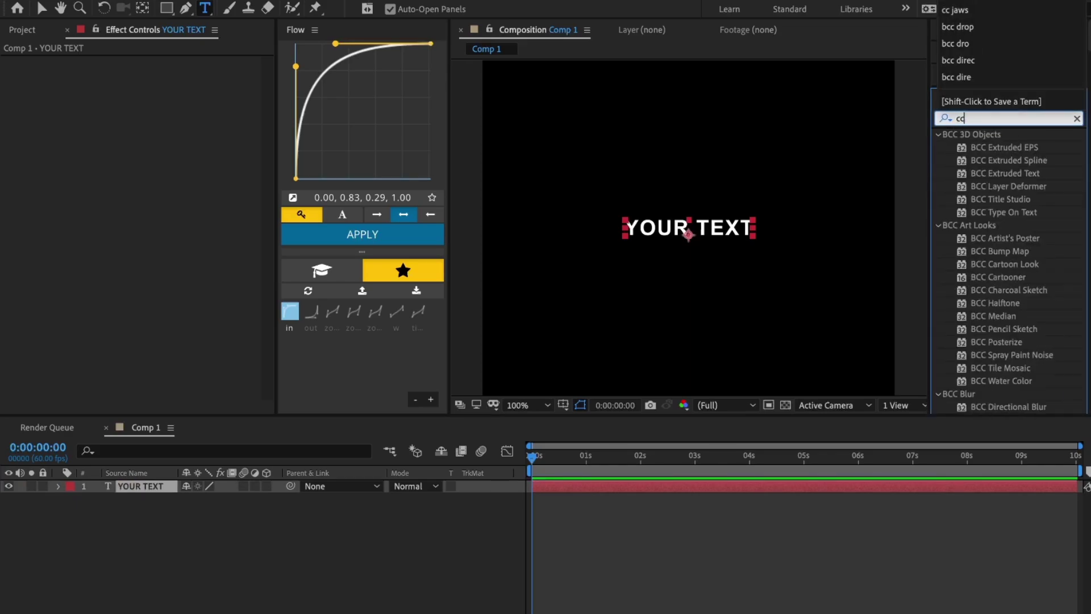
type(" burn film")
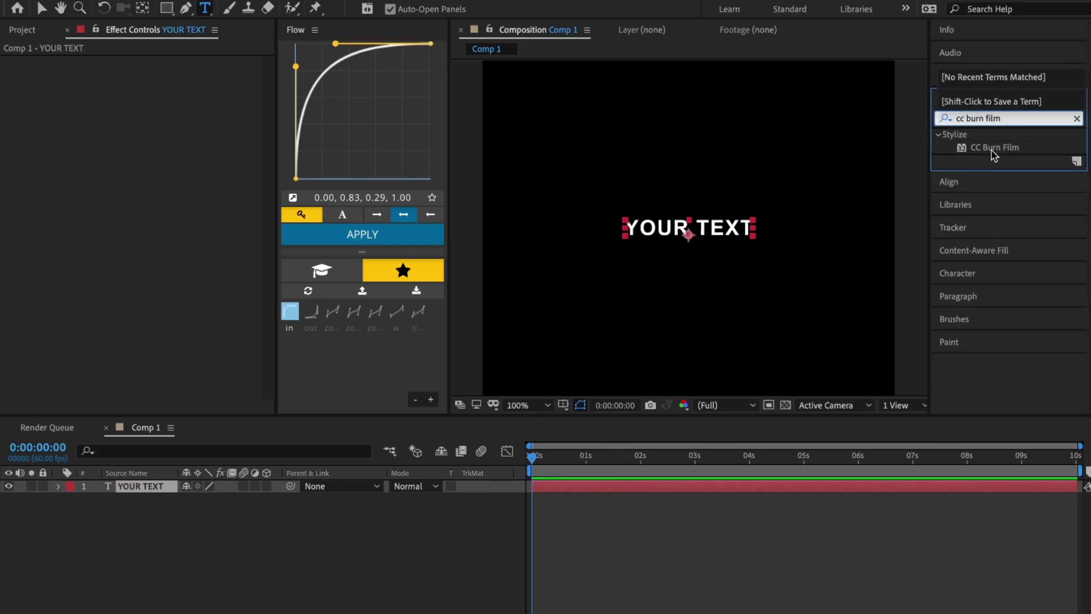
left_click_drag(991, 148, 845, 487)
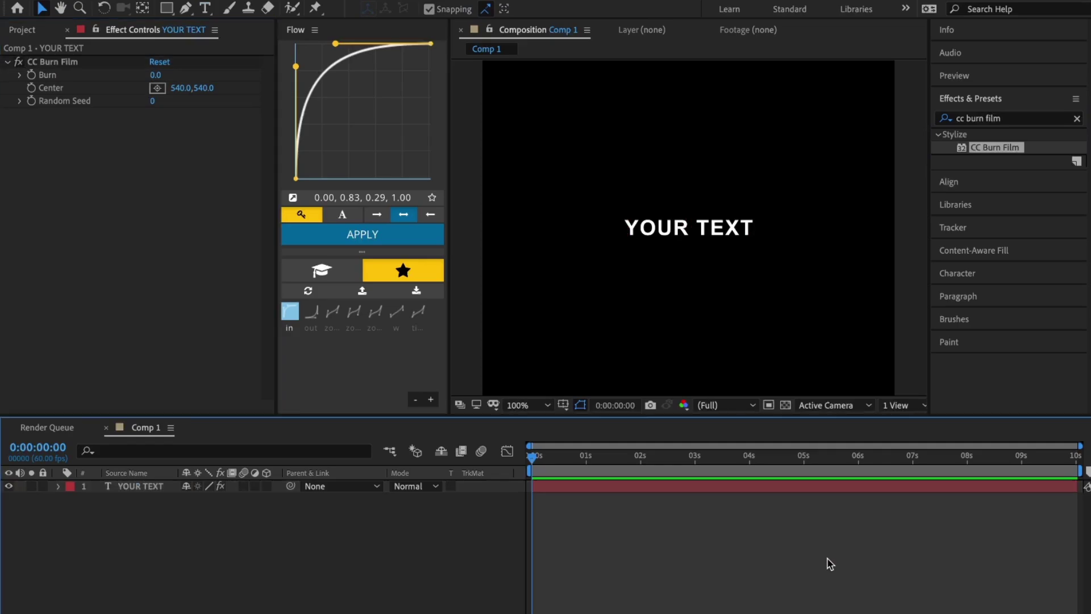
Step: Animate the Burn amount with keyframes from 100 at the start to 0 at 0:00:00:35
left_click_drag(164, 78, 197, 75)
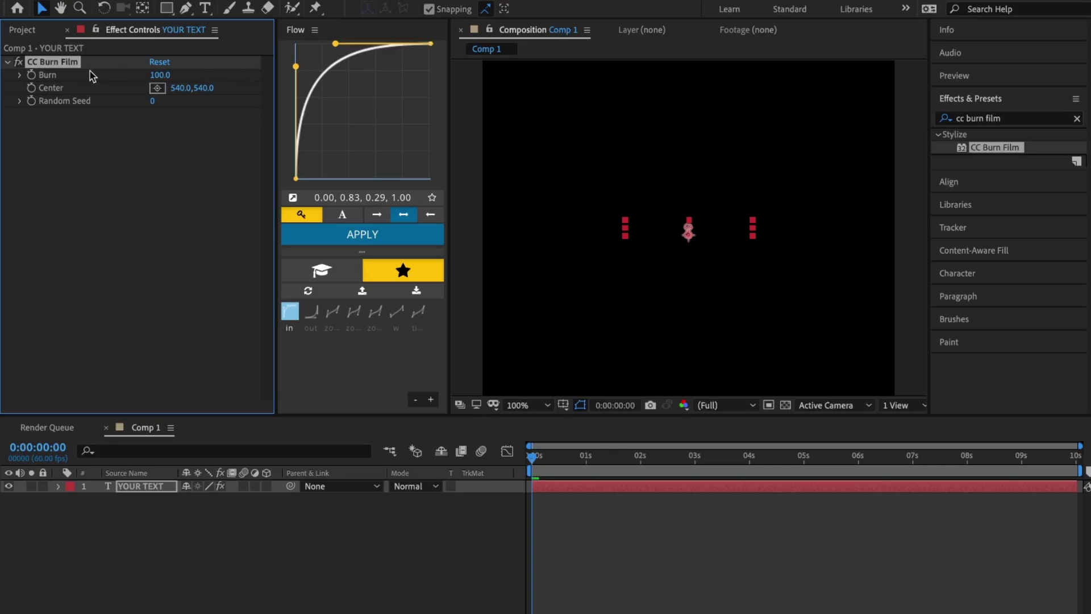
left_click(172, 140)
left_click(49, 89)
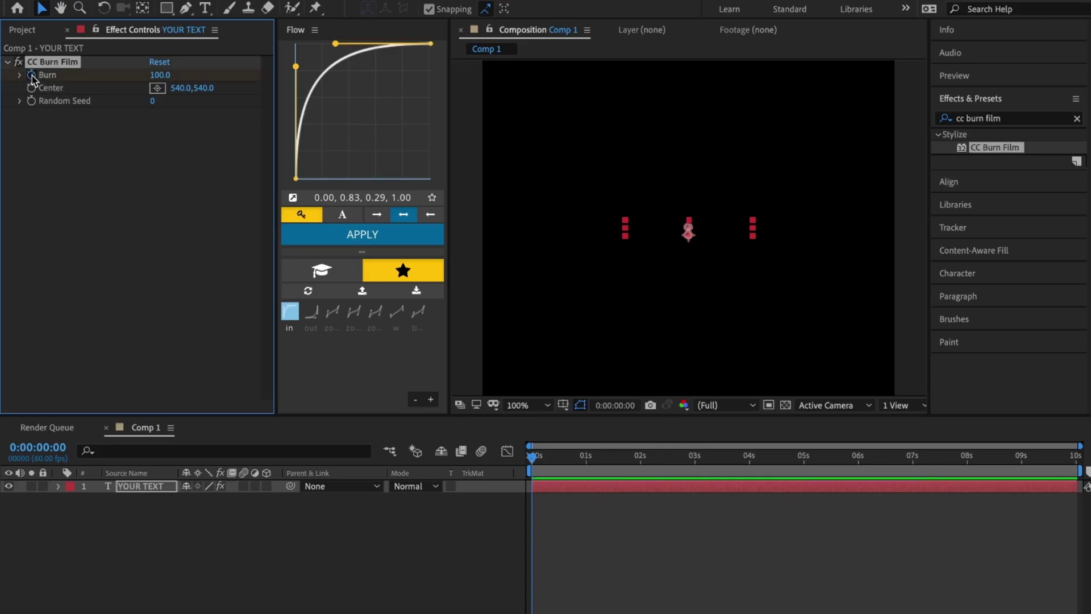
left_click(571, 490)
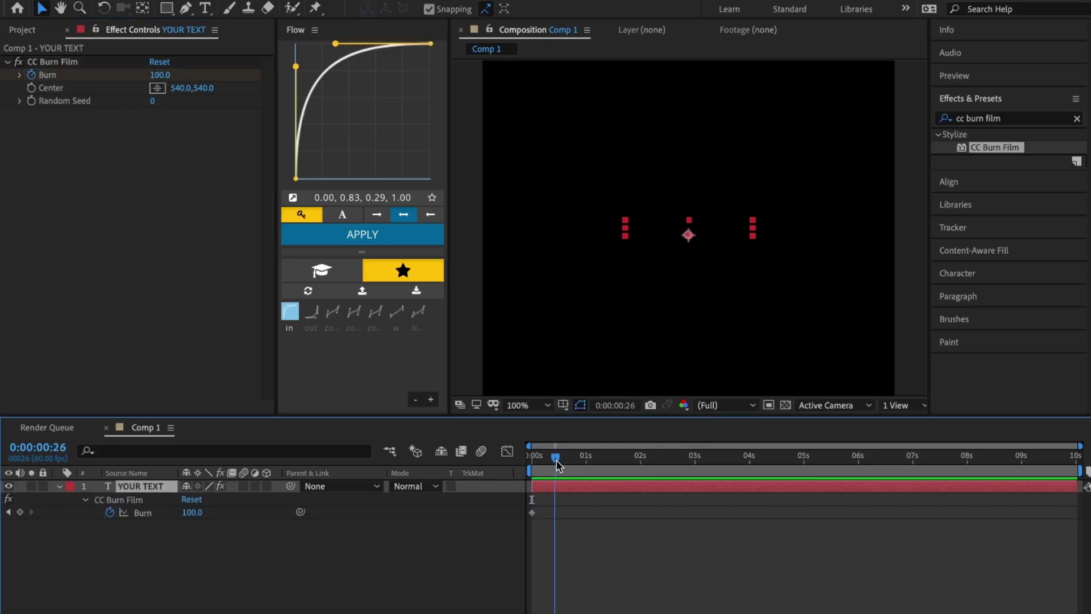
left_click_drag(163, 77, 136, 75)
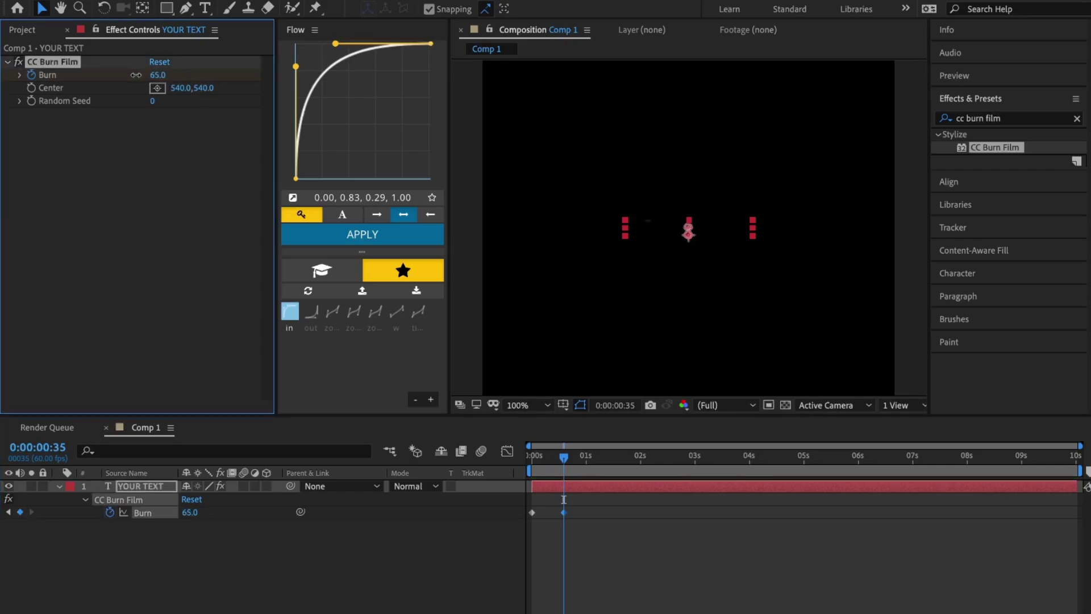
Step: Play the burn animation from the start and scrub past its last keyframe to check the text
left_click(533, 445)
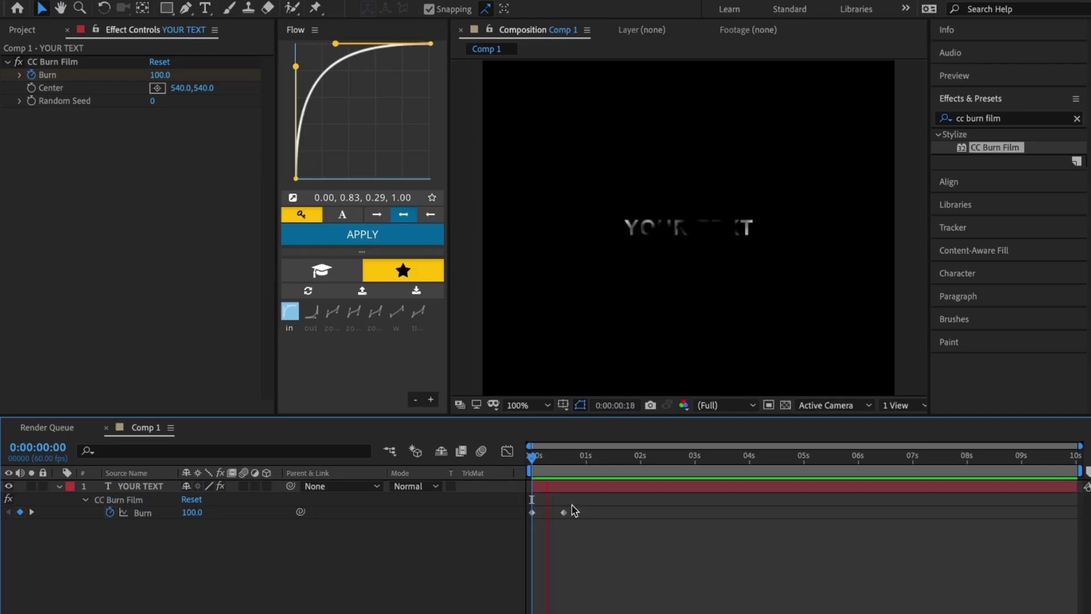
left_click_drag(625, 458, 652, 459)
left_click(665, 484)
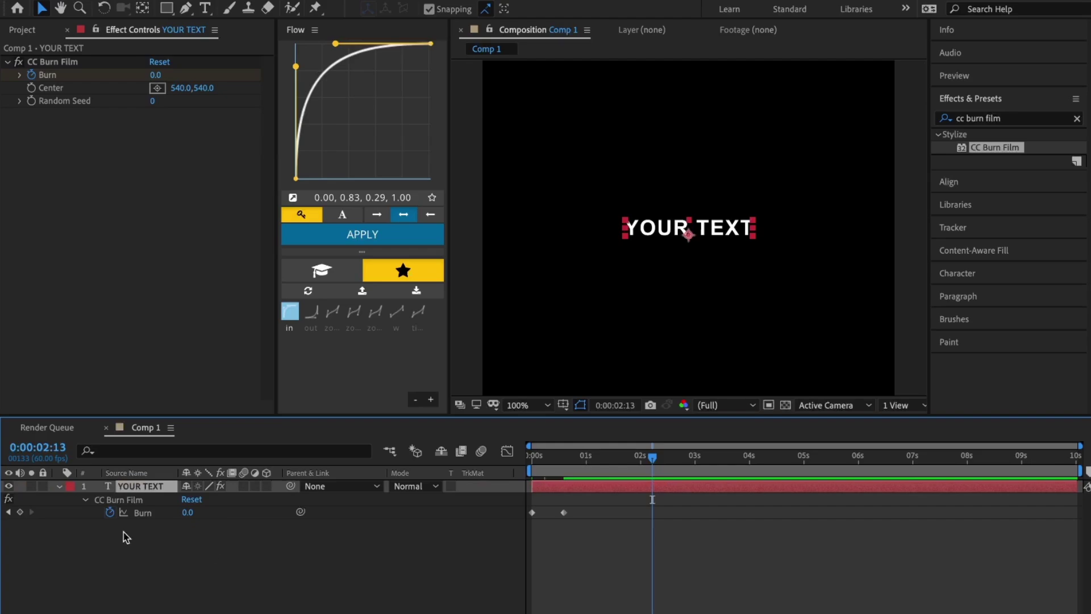
Step: Add Burn keyframes holding 0 at 0:00:02:13 and reaching 100 at 0:00:02:51, and play the composition to check them
left_click(19, 511)
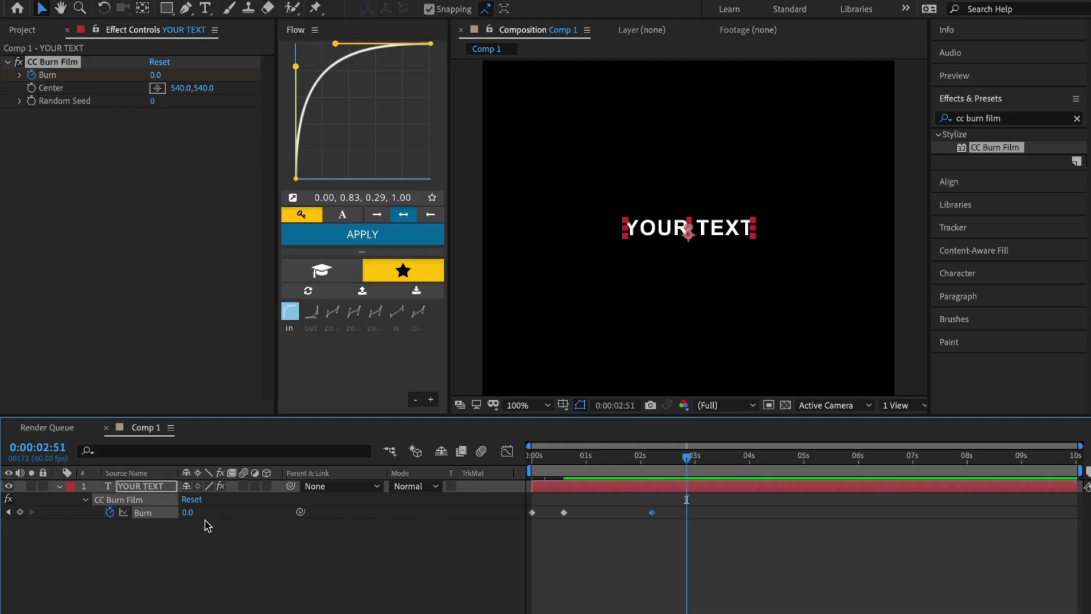
left_click_drag(189, 512, 244, 512)
key("space")
left_click(685, 570)
key("space")
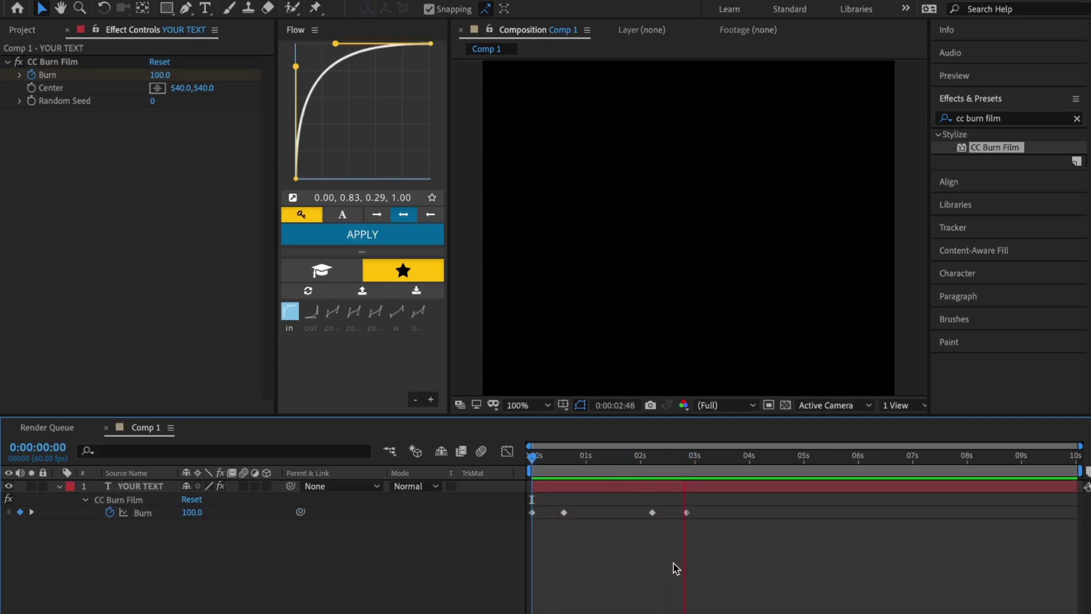
key("space")
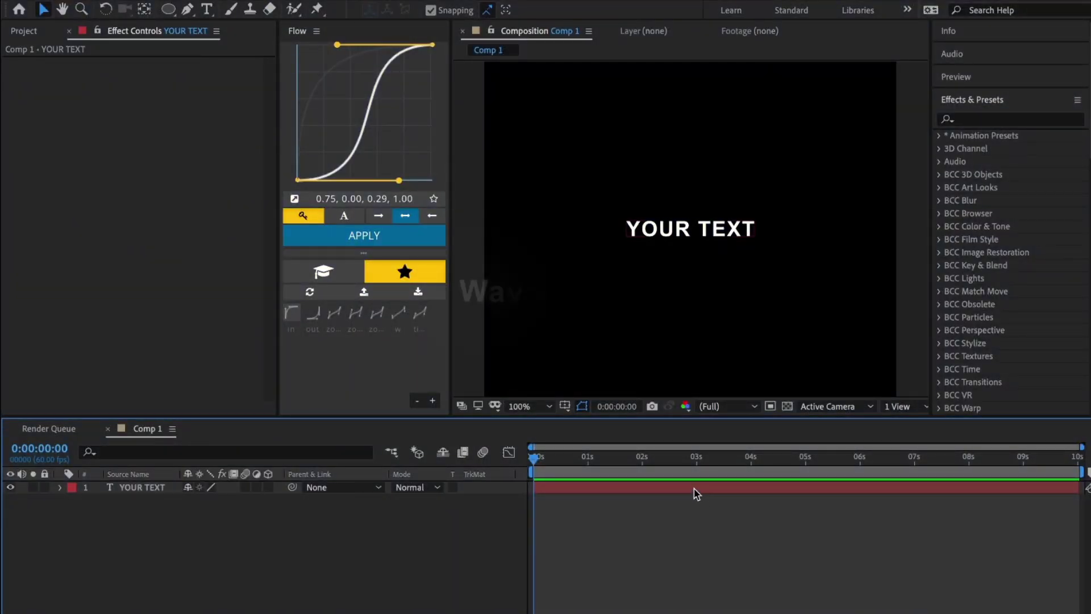
Step: Find the Wave Warp effect, apply it to the YOUR TEXT layer, and preview the default wave
left_click(698, 494)
left_click(1012, 120)
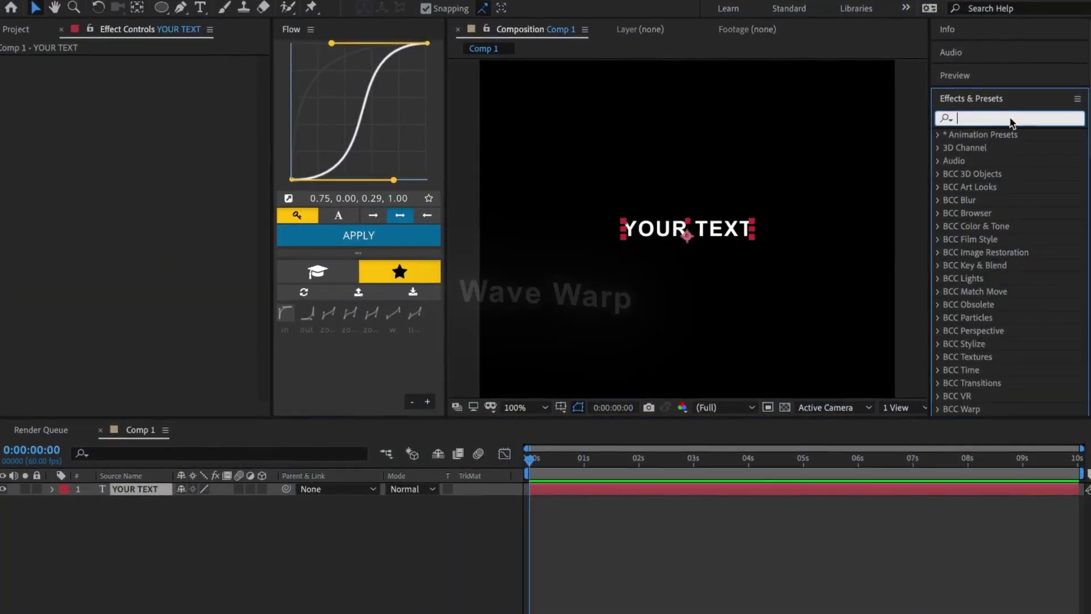
type("wave war")
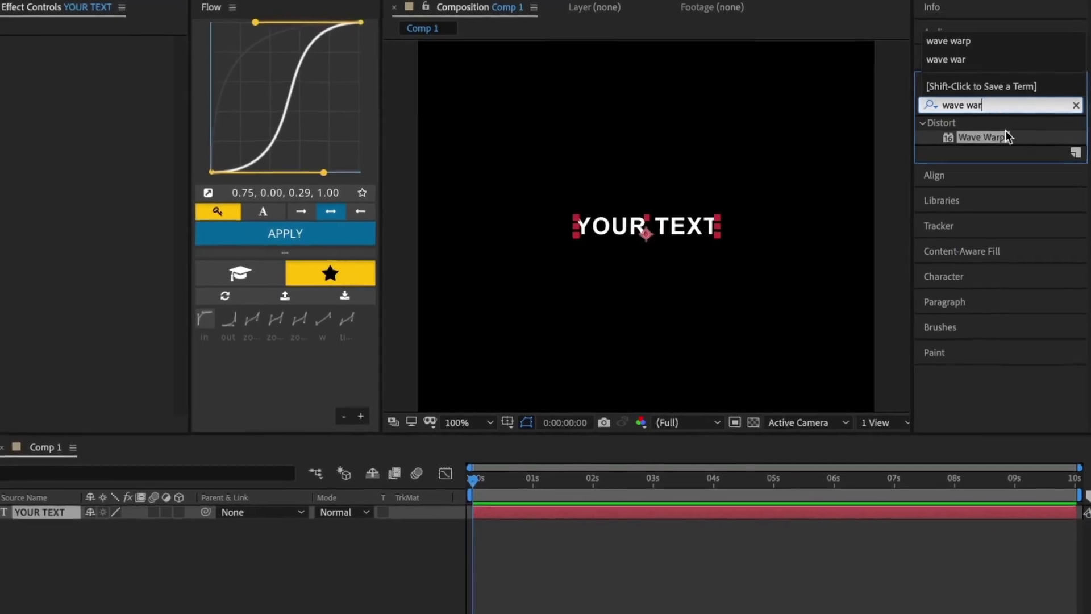
left_click_drag(1008, 137, 873, 525)
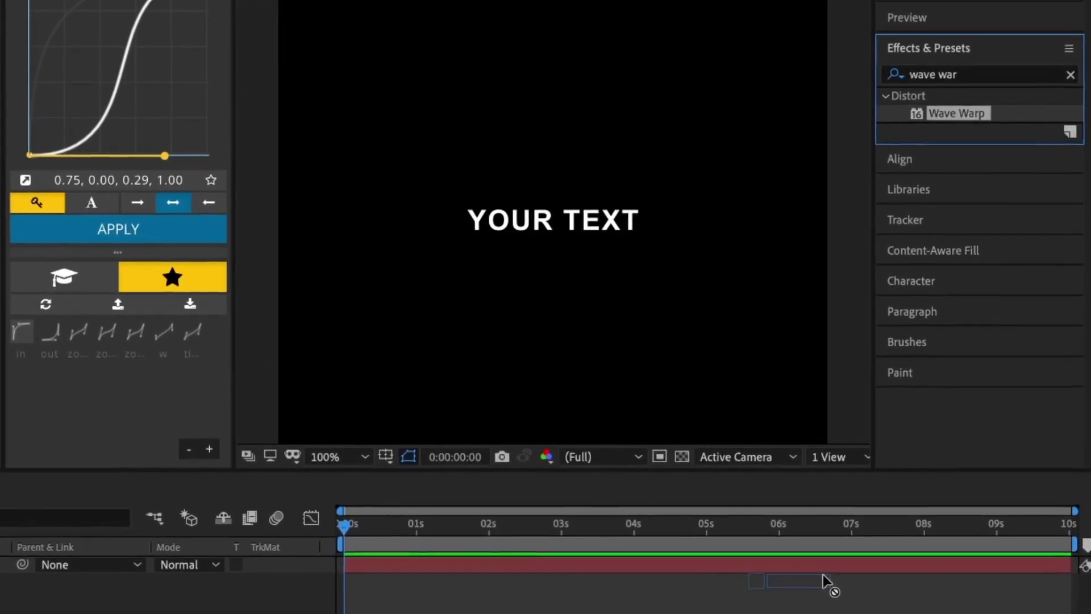
left_click_drag(825, 580, 820, 575)
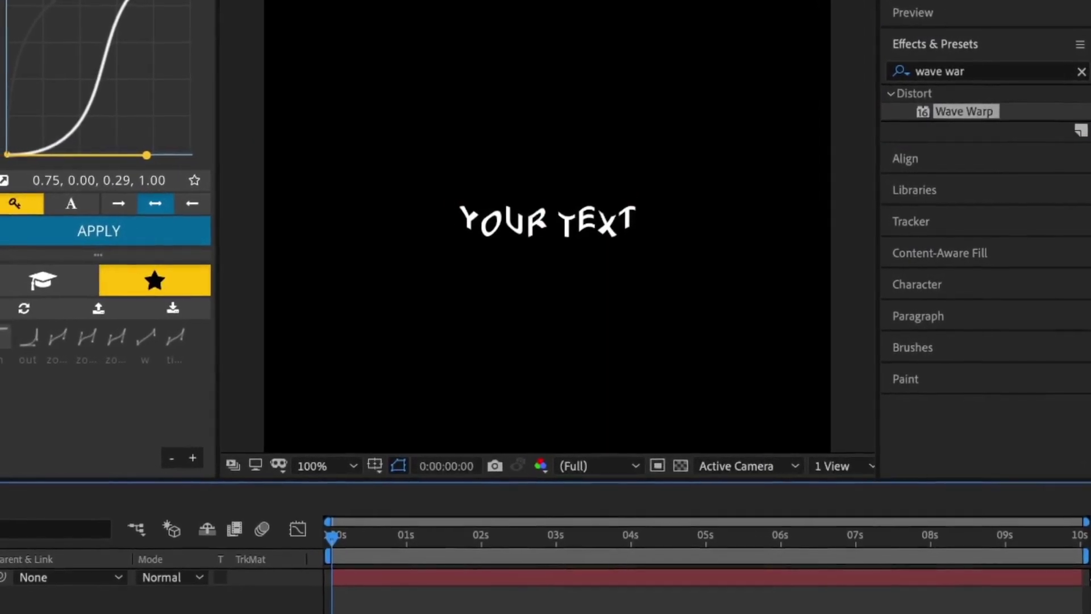
key("space")
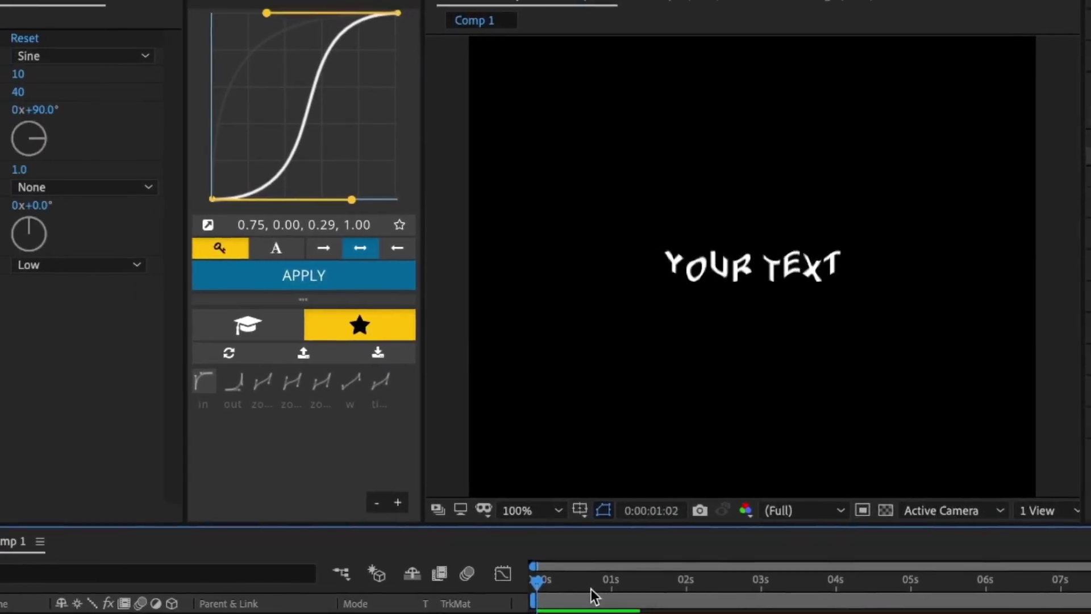
key("space")
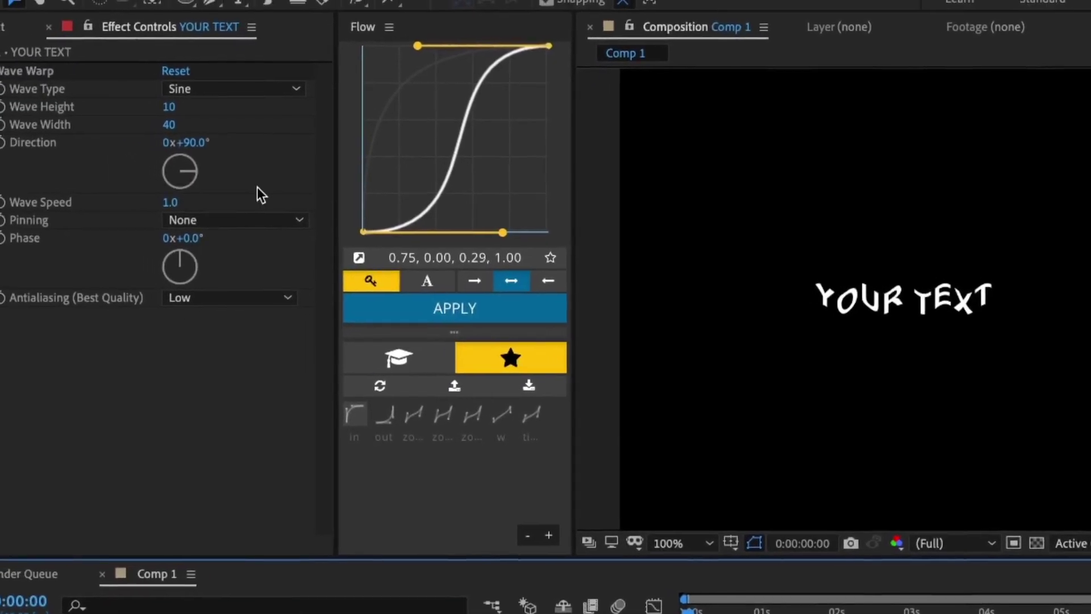
Step: Set Wave Warp's Wave Width to 500 and Wave Speed to 0.5, previewing the motion after each change
left_click(170, 124)
type("500")
key("Return")
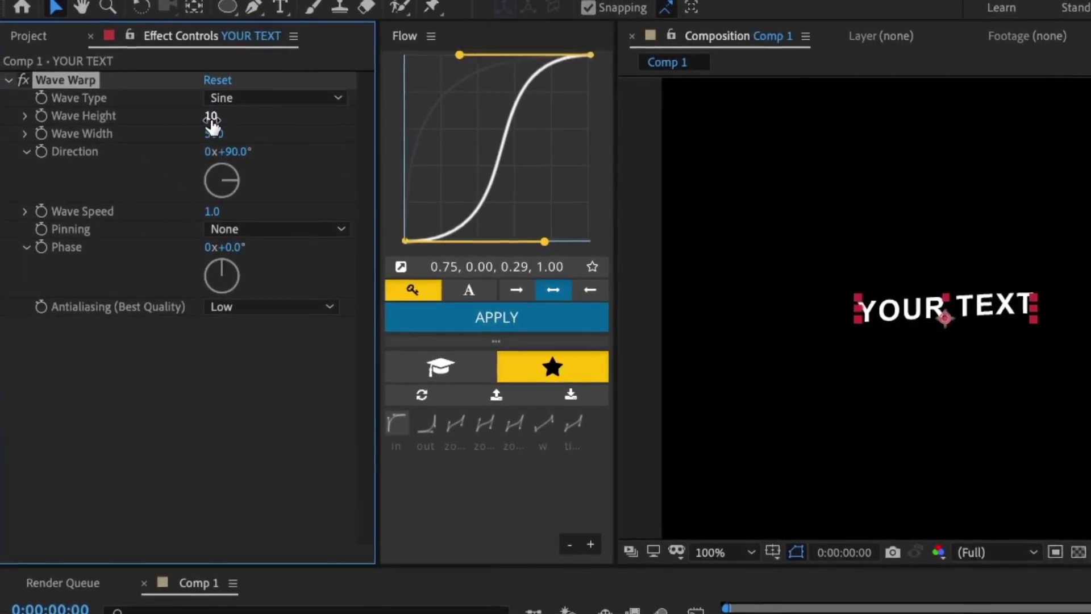
left_click(519, 608)
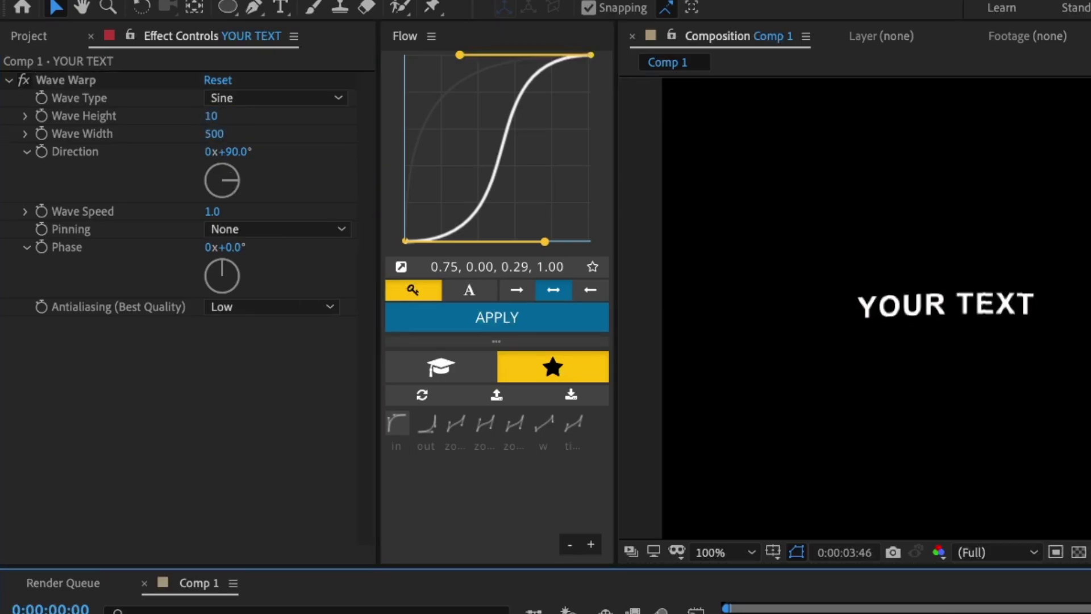
left_click(211, 211)
type("0.5")
key("Return")
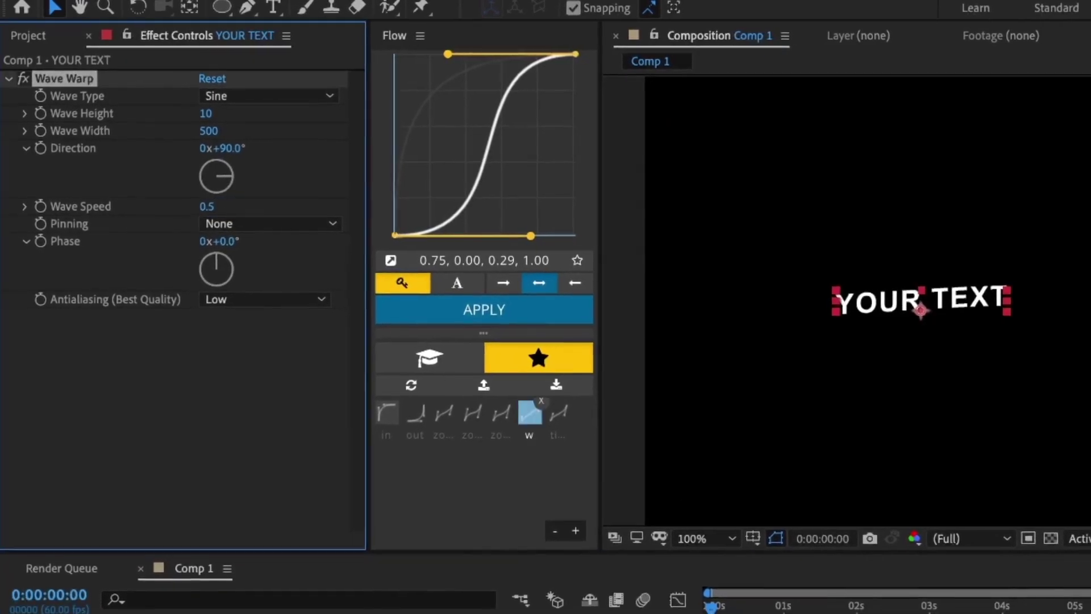
key("space")
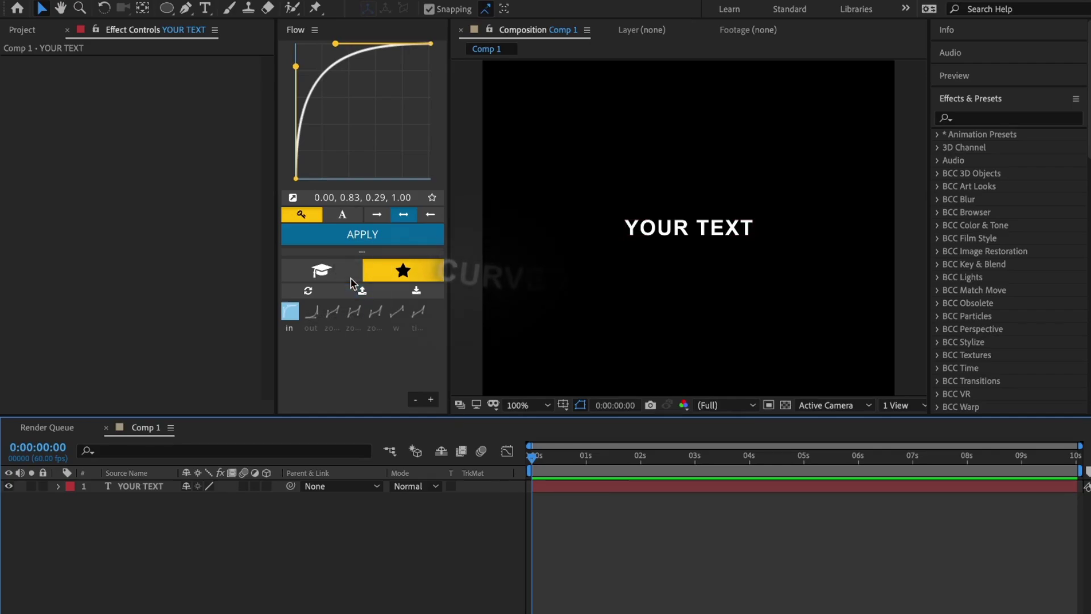
Step: Draw a wide elliptical mask around the text on the YOUR TEXT layer
left_click(554, 485)
left_click(167, 9)
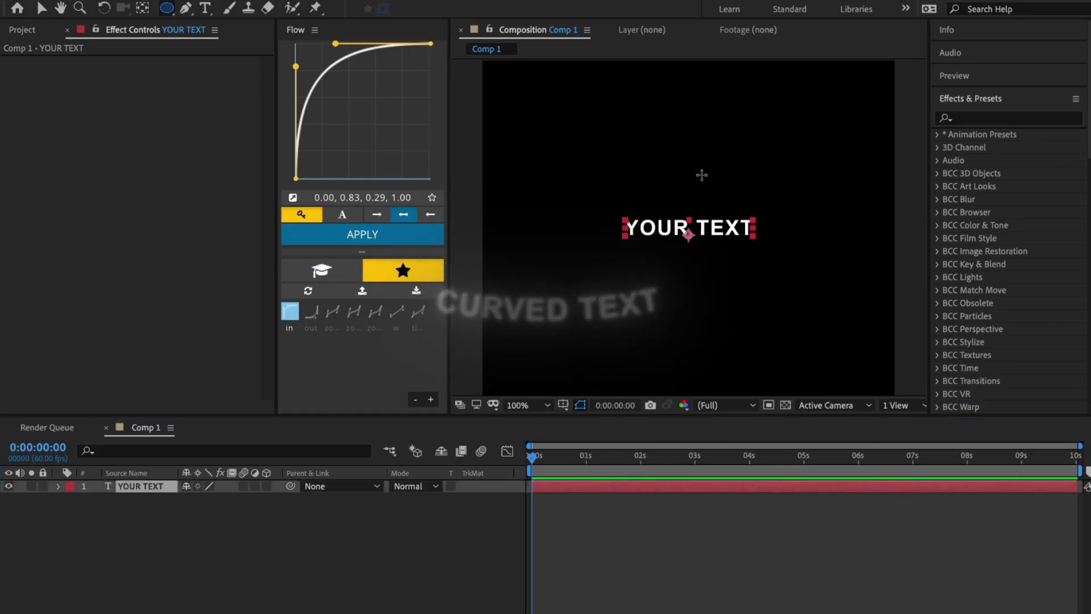
mouse_move(593, 187)
left_mouse_down()
mouse_move(750, 258)
mouse_move(763, 250)
mouse_move(609, 198)
left_mouse_up()
key("ctrl+z")
left_click_drag(767, 244, 794, 262)
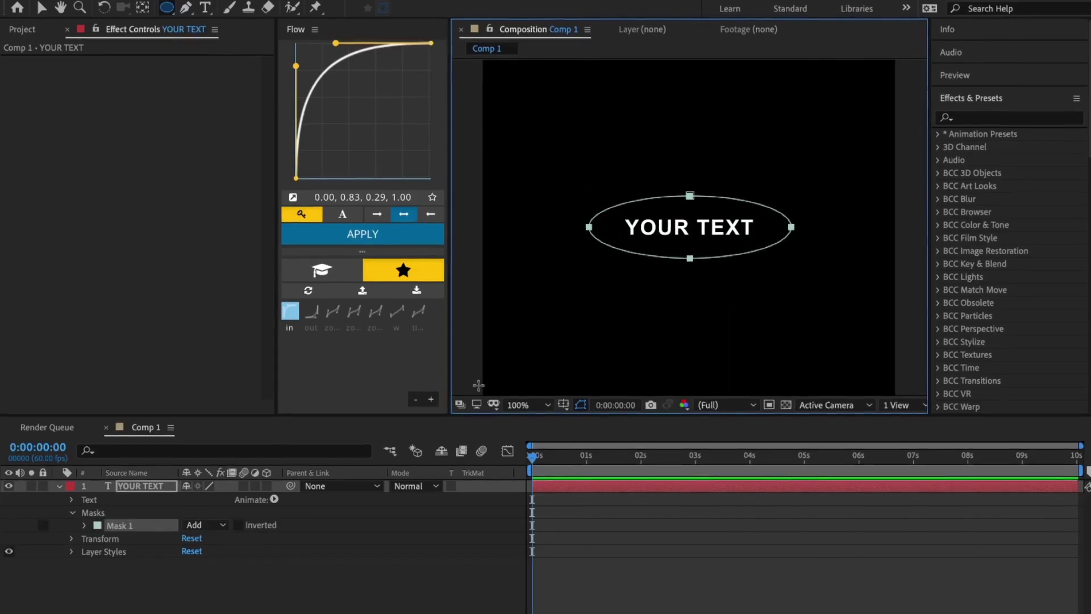
Step: Set the text layer's Path option to Mask 1 so the text follows the ellipse
left_click(71, 500)
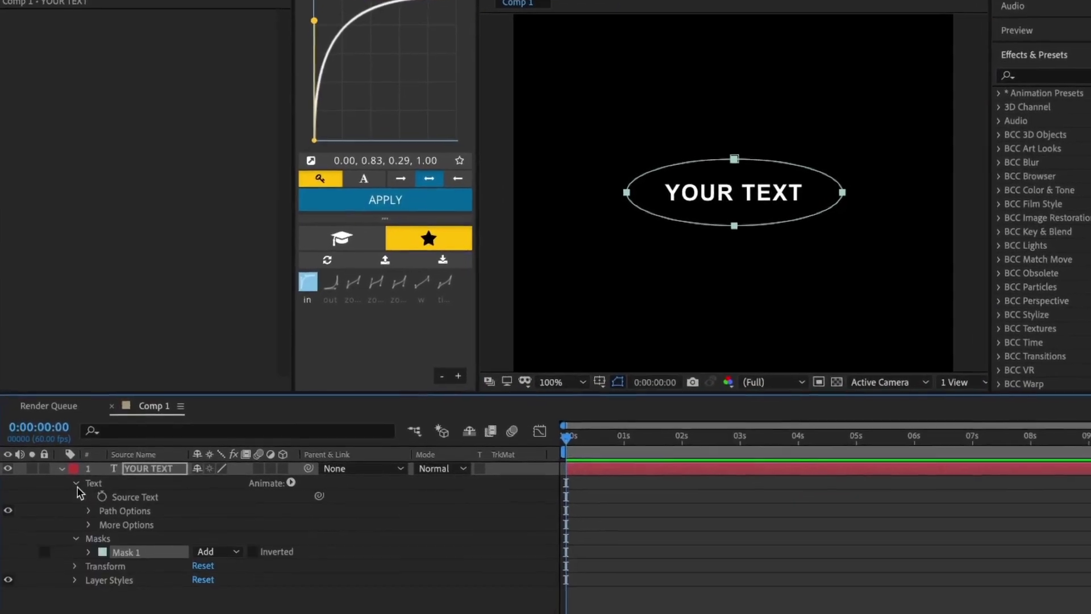
left_click(88, 511)
left_click(200, 524)
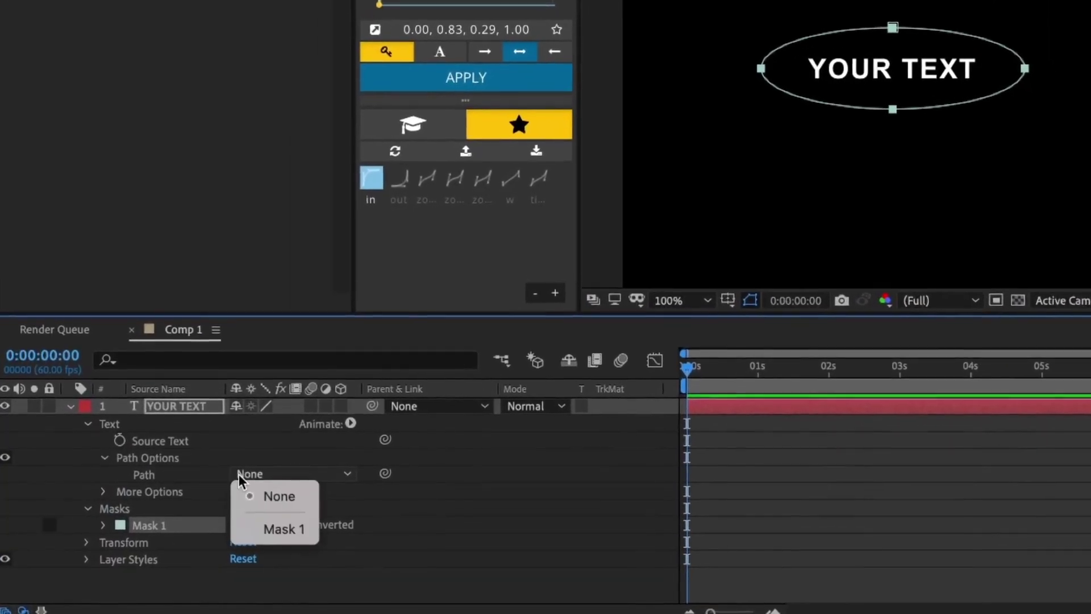
left_click(275, 527)
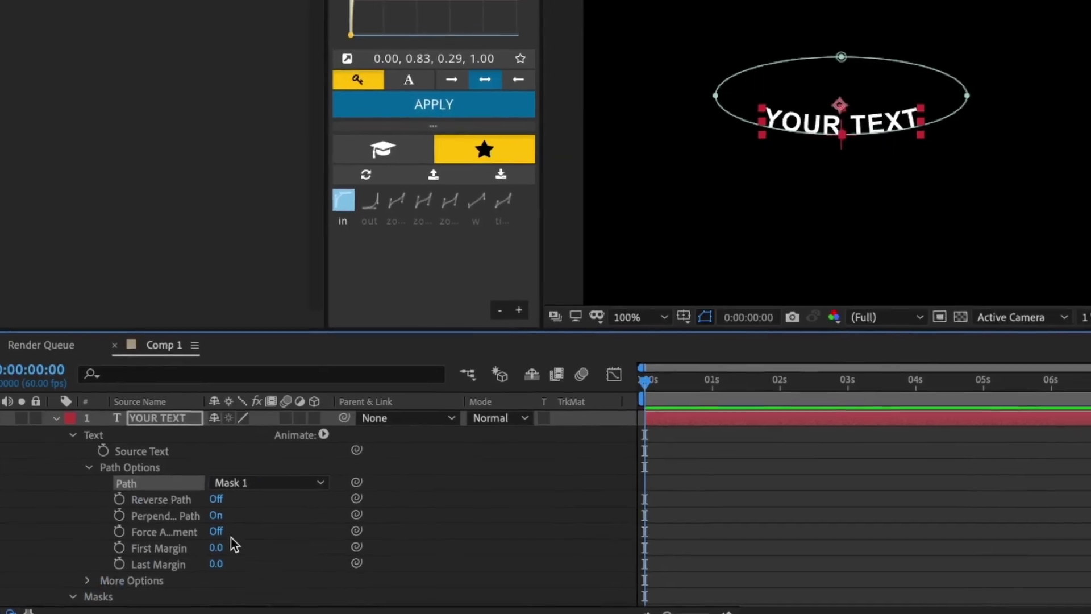
Step: Turn on Reverse Path and adjust First Margin to slide the text along the outside of the ellipse's upper arc
mouse_move(216, 548)
left_mouse_down()
mouse_move(226, 548)
mouse_move(216, 548)
left_mouse_up()
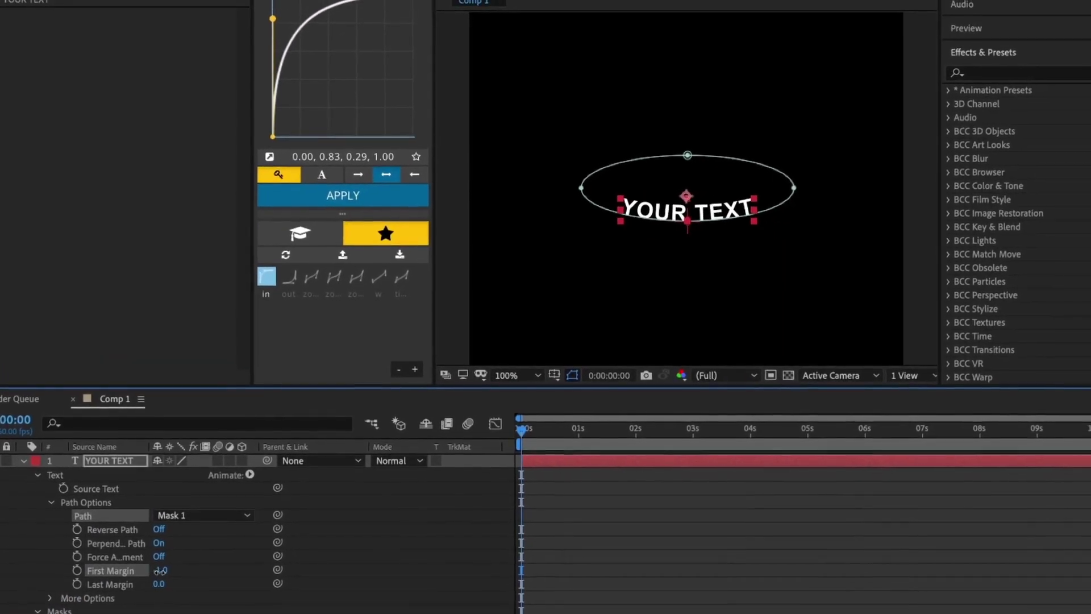
left_click(609, 568)
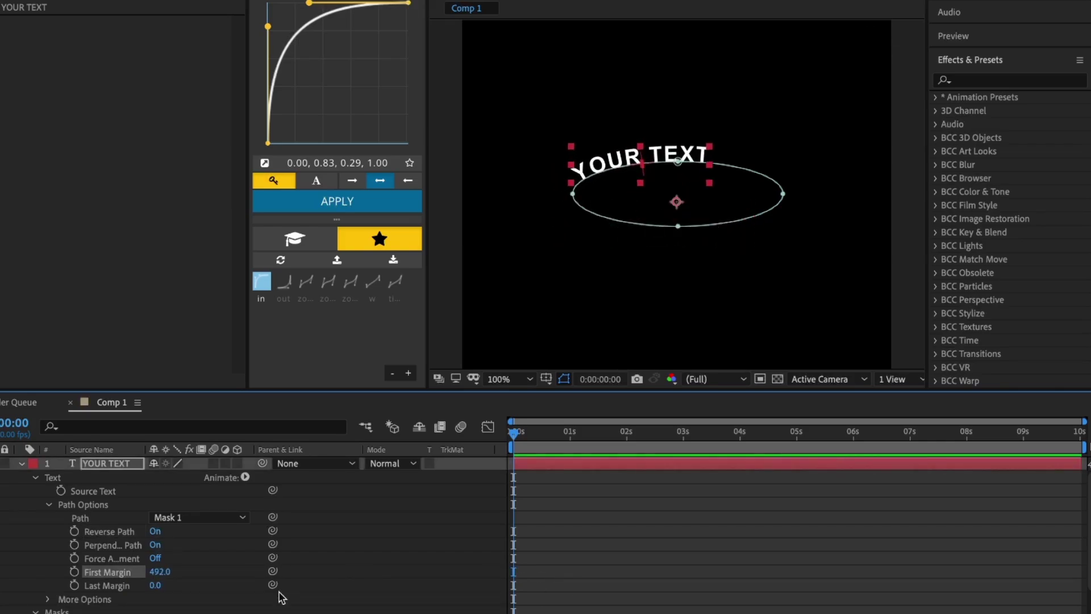
left_click_drag(237, 571, 235, 572)
left_click(743, 557)
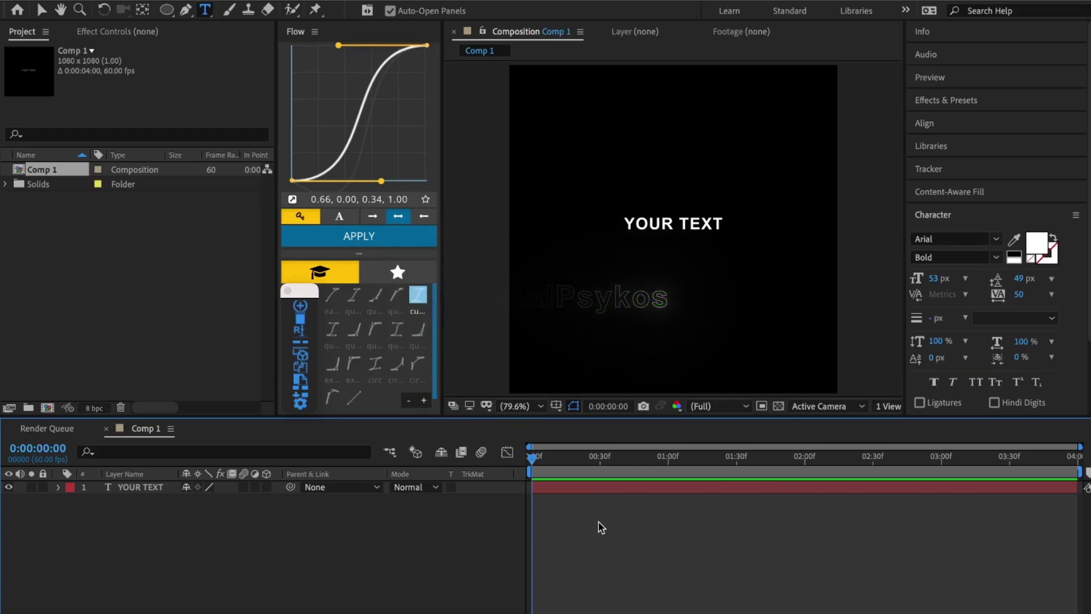
Step: Add an adjustment layer above the YOUR TEXT layer and apply the S_CloudsPsyko effect to it
key("ctrl+alt+y")
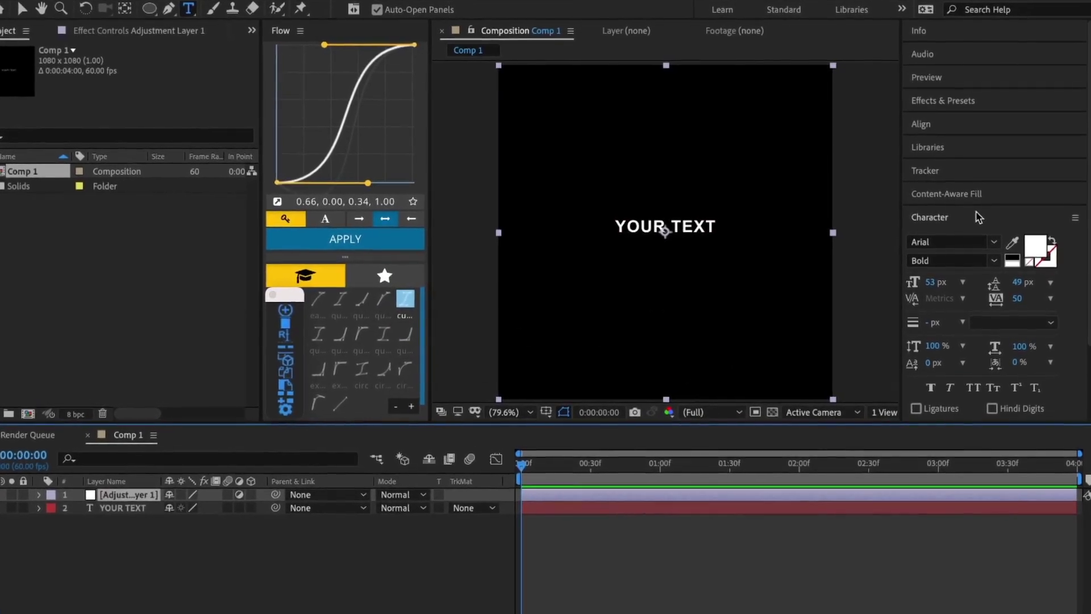
left_click(943, 111)
left_click(947, 124)
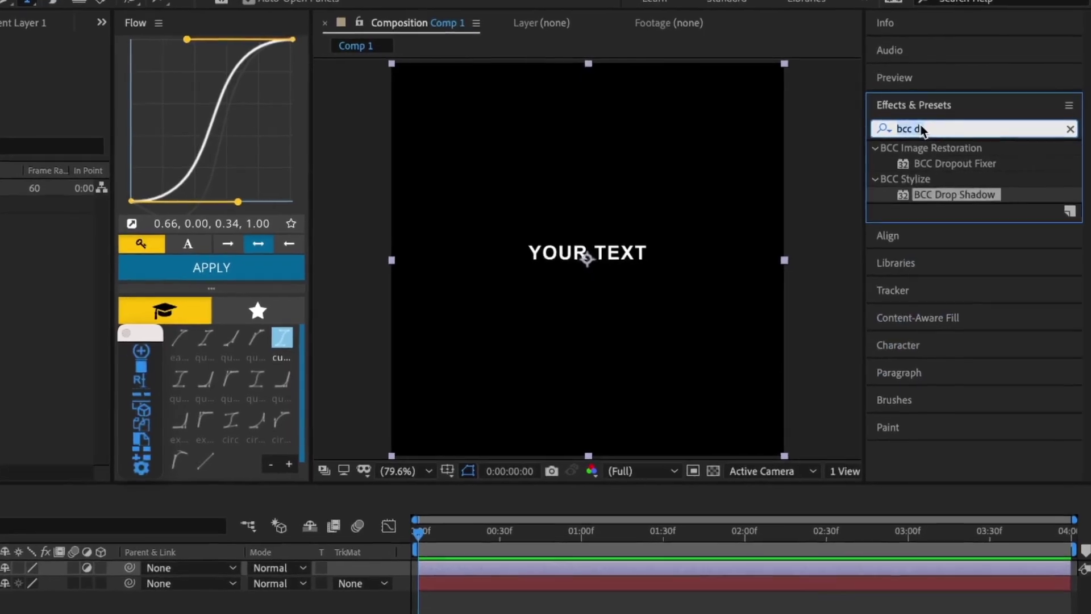
type("s_cloudps")
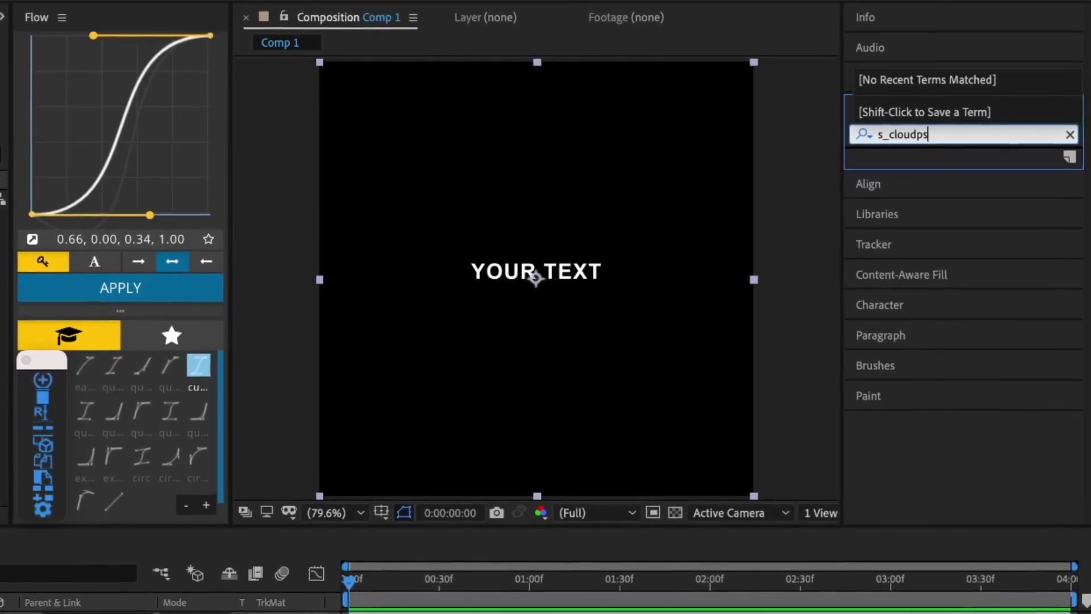
key("BackSpace")
key("BackSpace")
left_click_drag(961, 242, 543, 276)
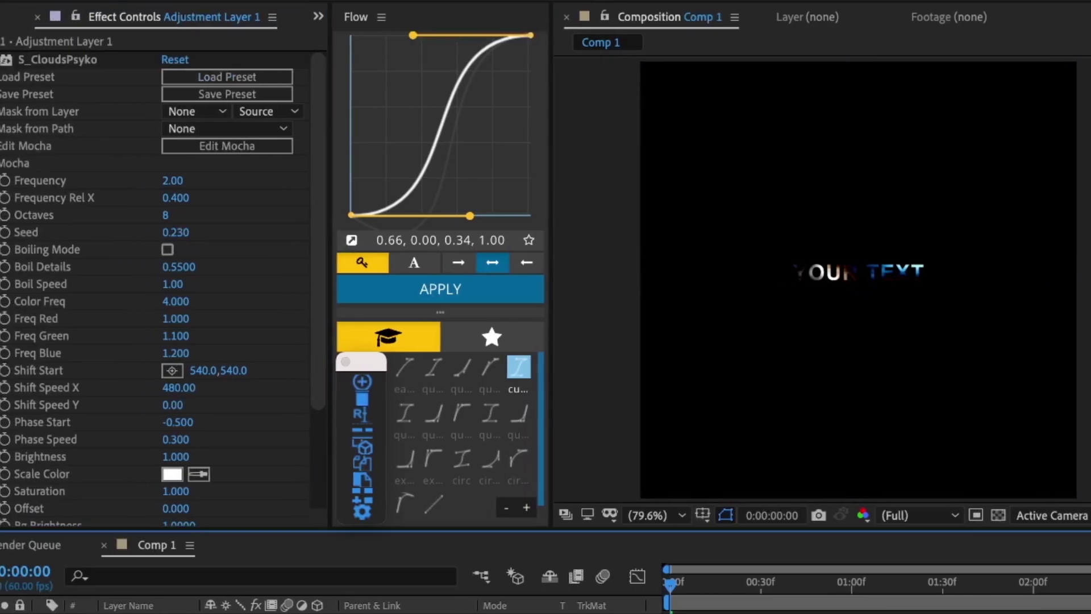
Step: Set the Scale Color of S_CloudsPsyko to a bright red
scroll(265, 421, "down", 5)
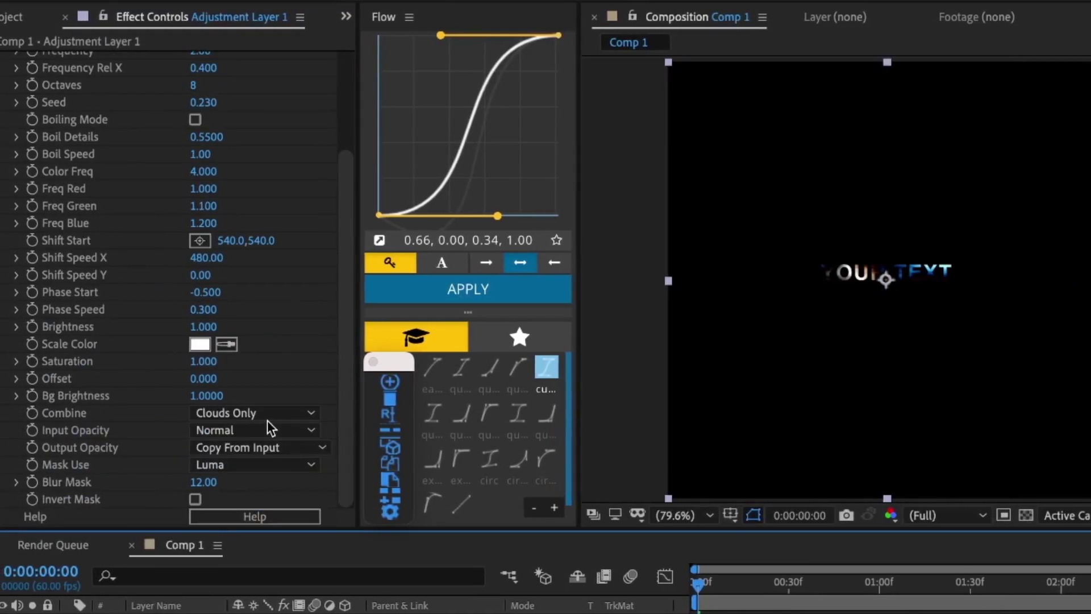
left_click(204, 346)
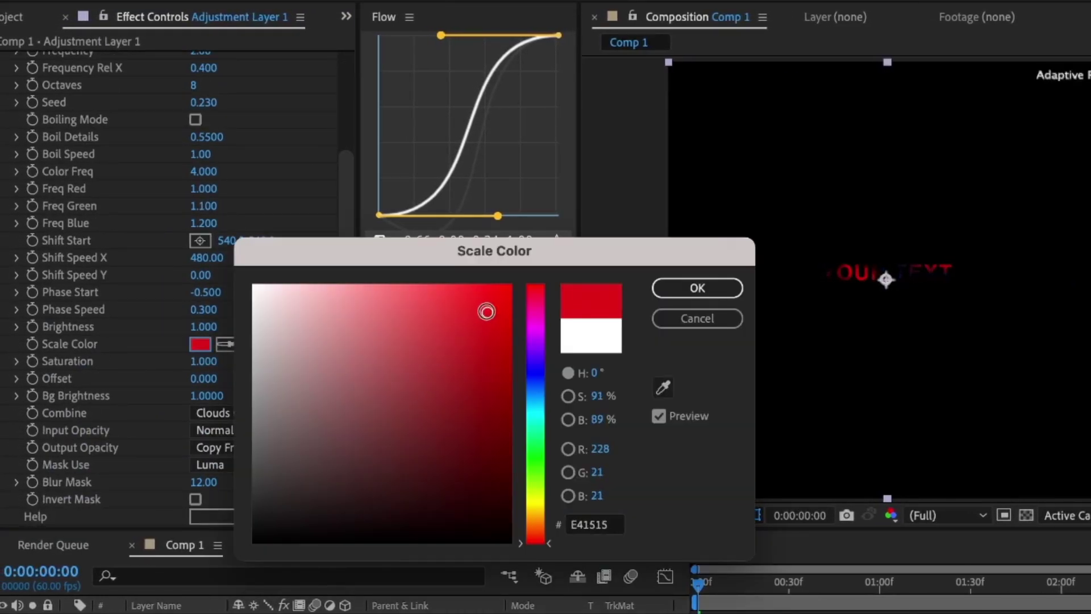
left_click(698, 287)
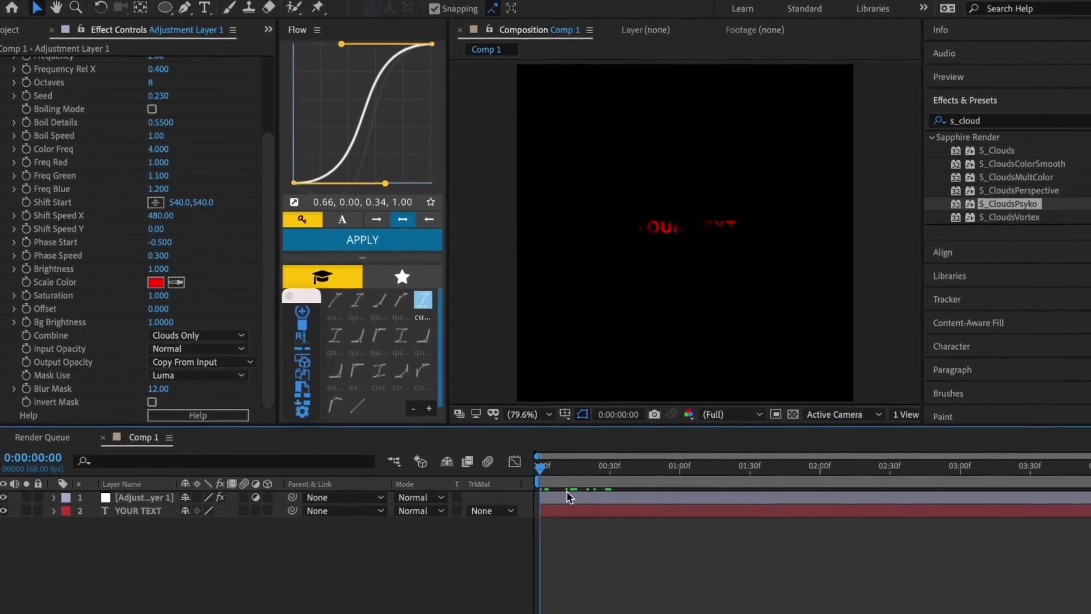
Step: Duplicate the YOUR TEXT layer and place the copy above the adjustment layer
left_click(145, 535)
key("ctrl+d")
left_click_drag(136, 501, 124, 488)
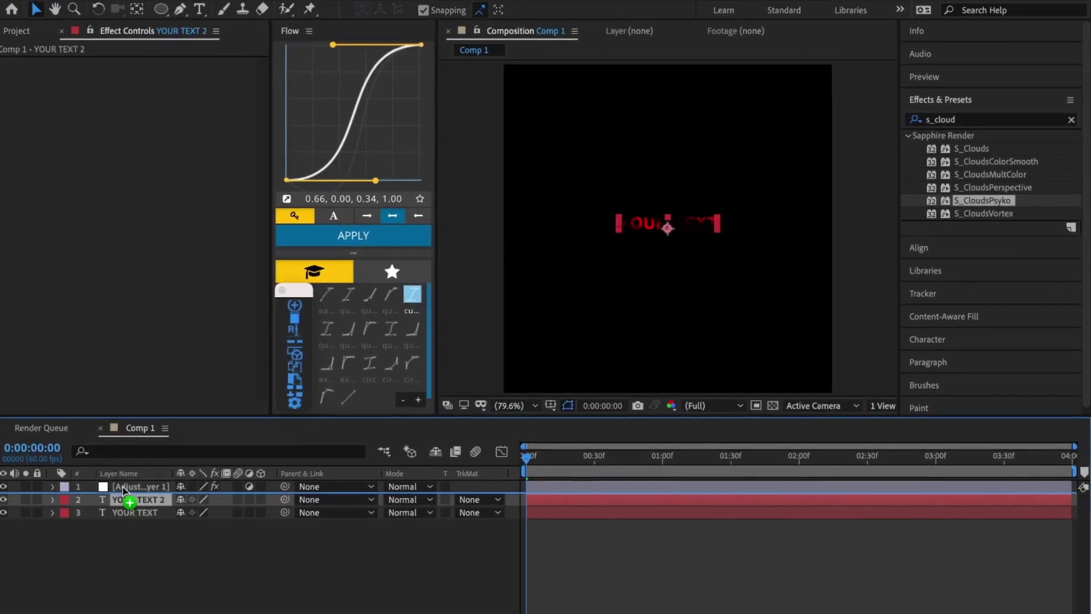
Step: Turn the YOUR TEXT 2 layer into a 1 px white outline with no fill and preview the composition
double_click(630, 488)
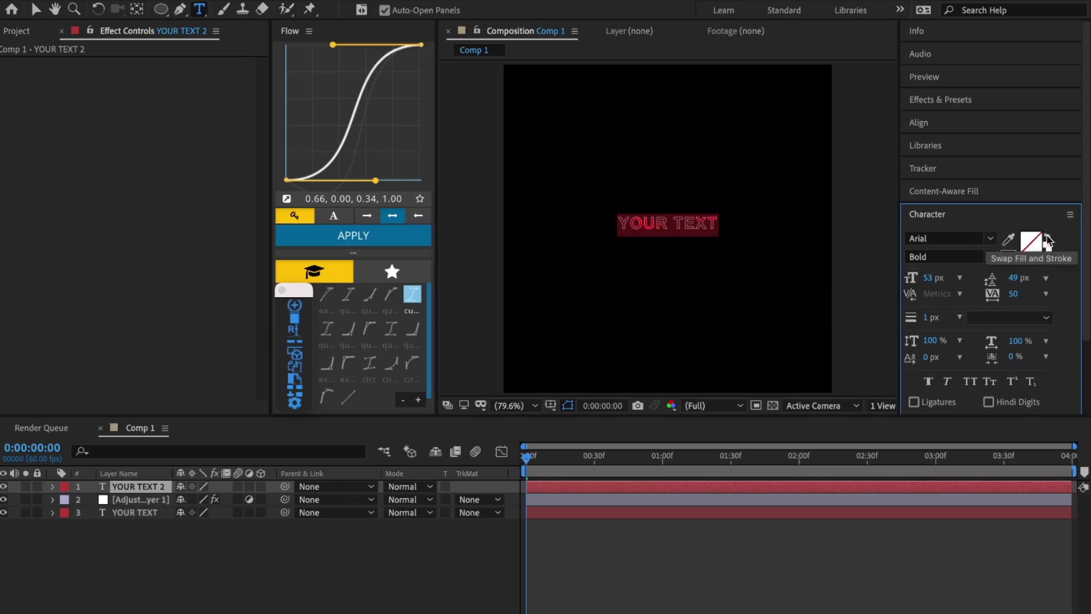
left_click(895, 535)
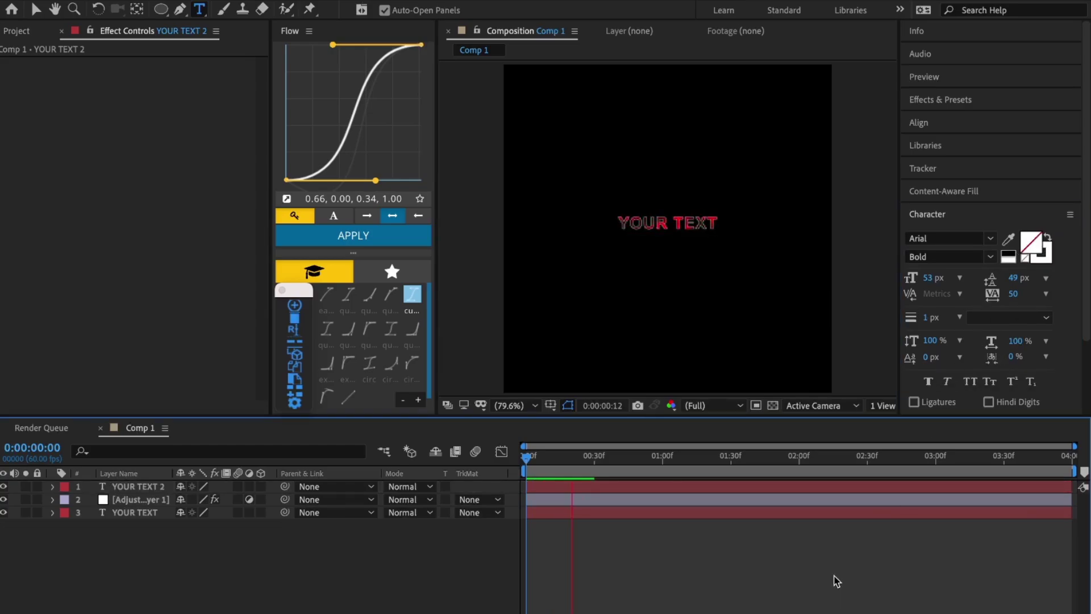